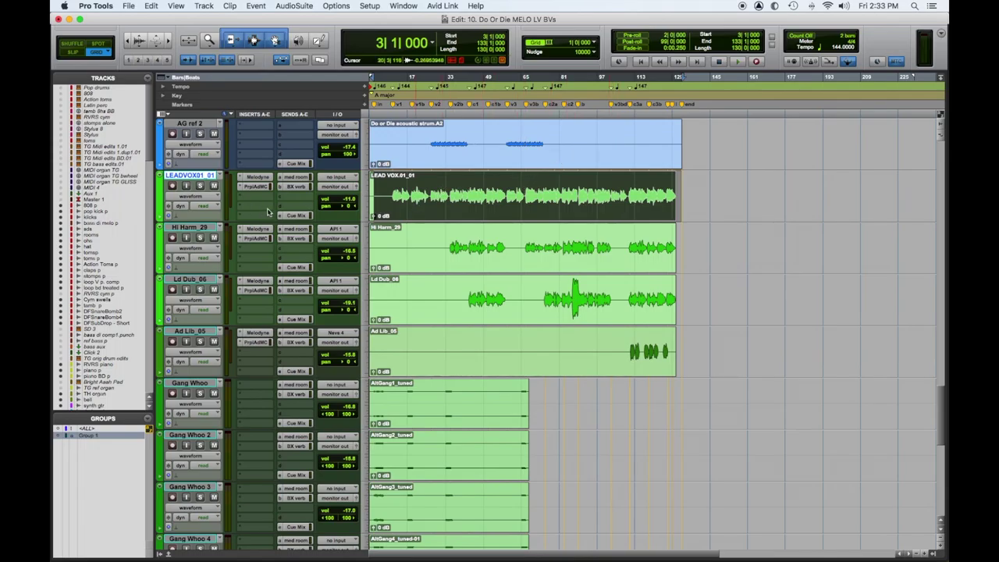
Step: Inspect the Purple Audio MC77 compressor on the lead vocal track and close its plug-in window
click(258, 189)
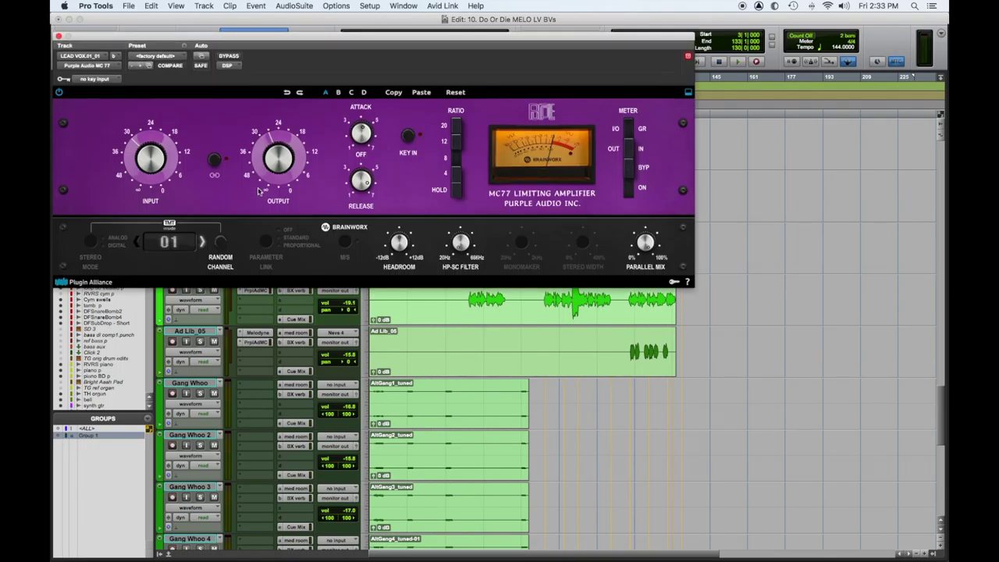
key(super+w)
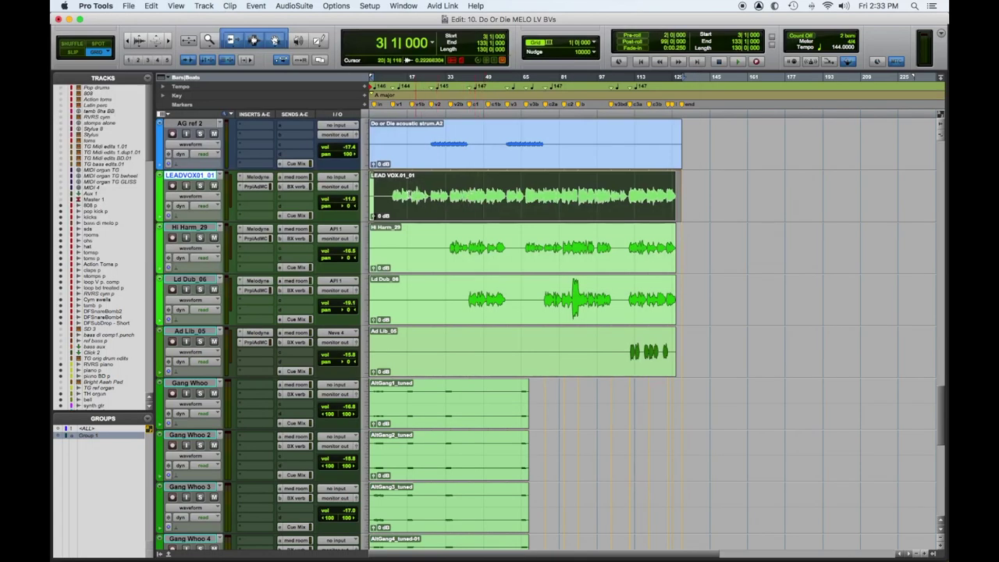
Step: Play the session from bar 16, look over the lead, harmony and gang vocal tracks, and place the edit cursor at bar 37
click(404, 195)
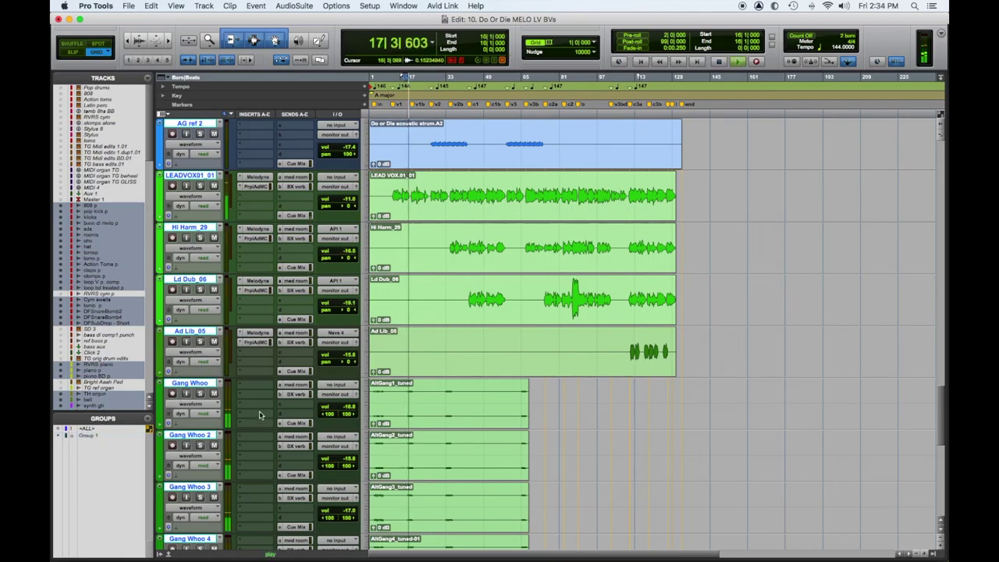
scroll(261, 415, down, 7)
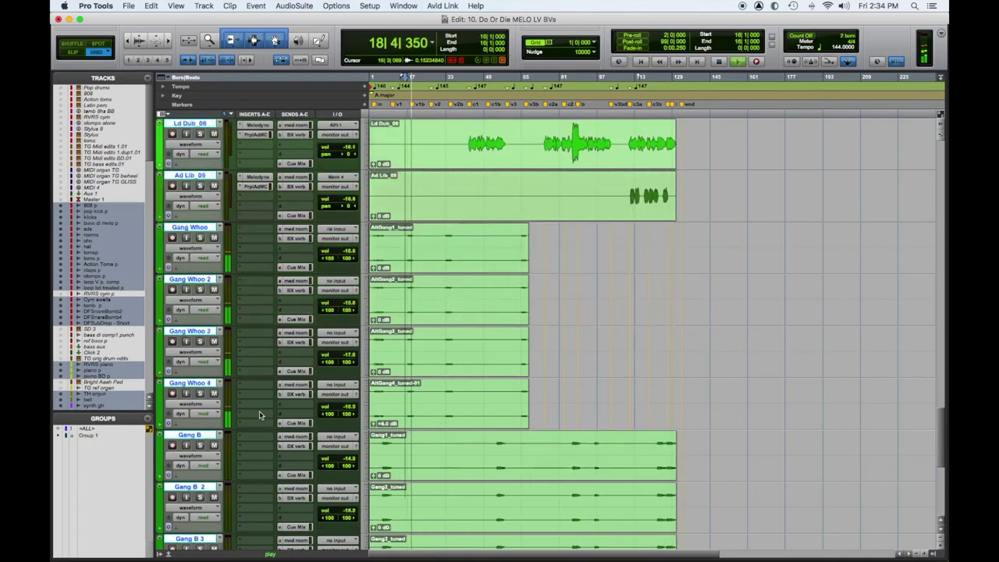
scroll(259, 411, down, 2)
scroll(259, 410, up, 7)
scroll(259, 410, up, 5)
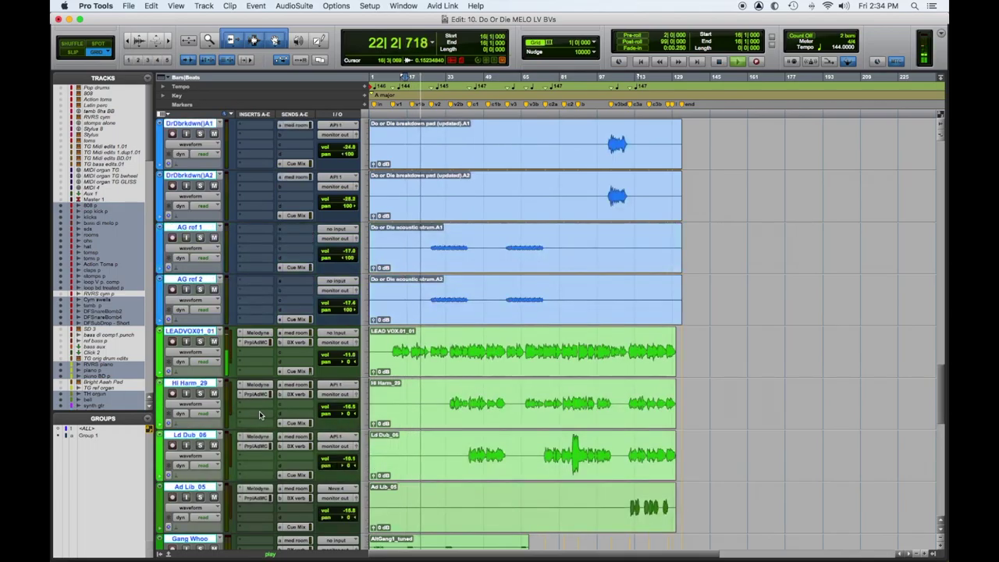
scroll(261, 416, down, 3)
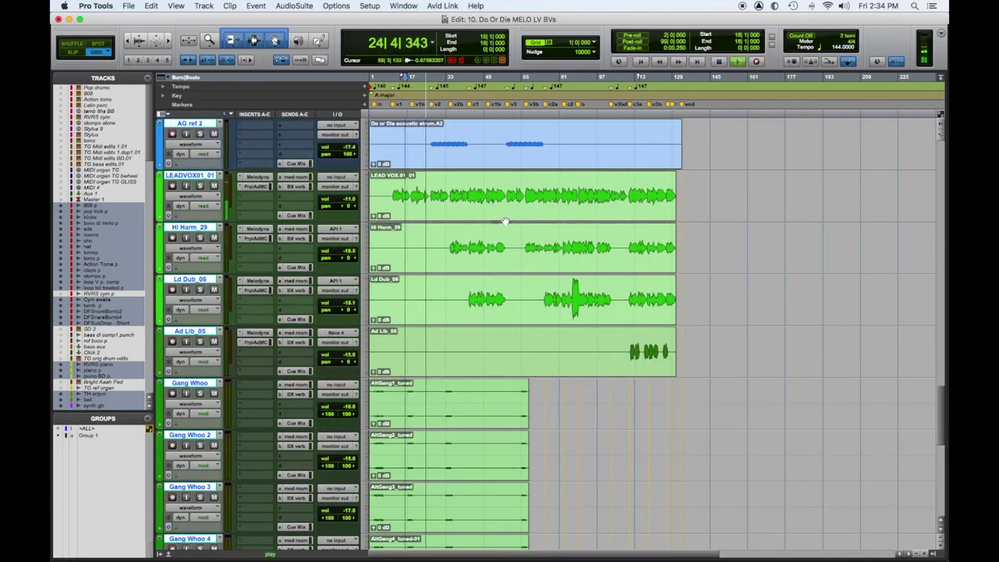
click(453, 197)
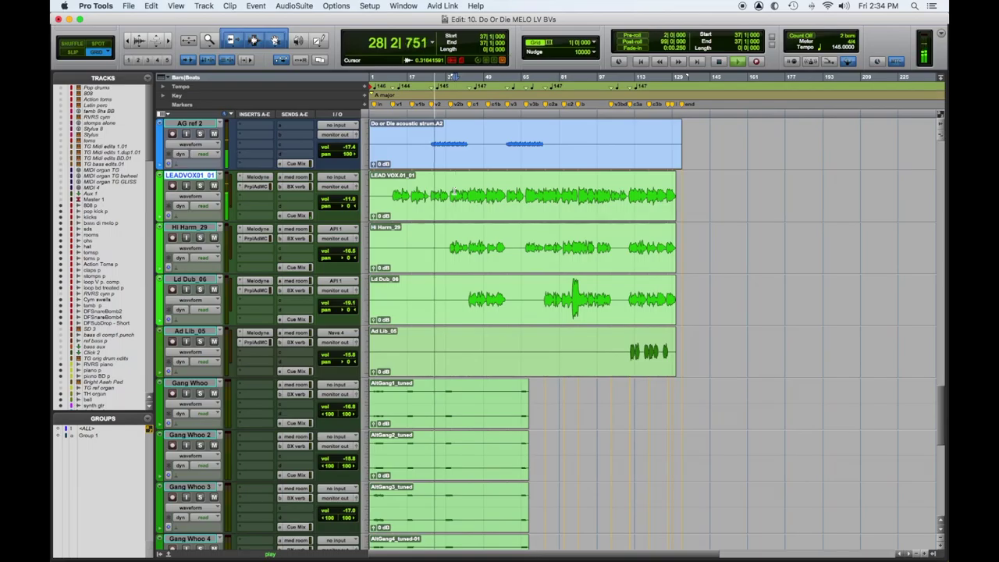
key(space)
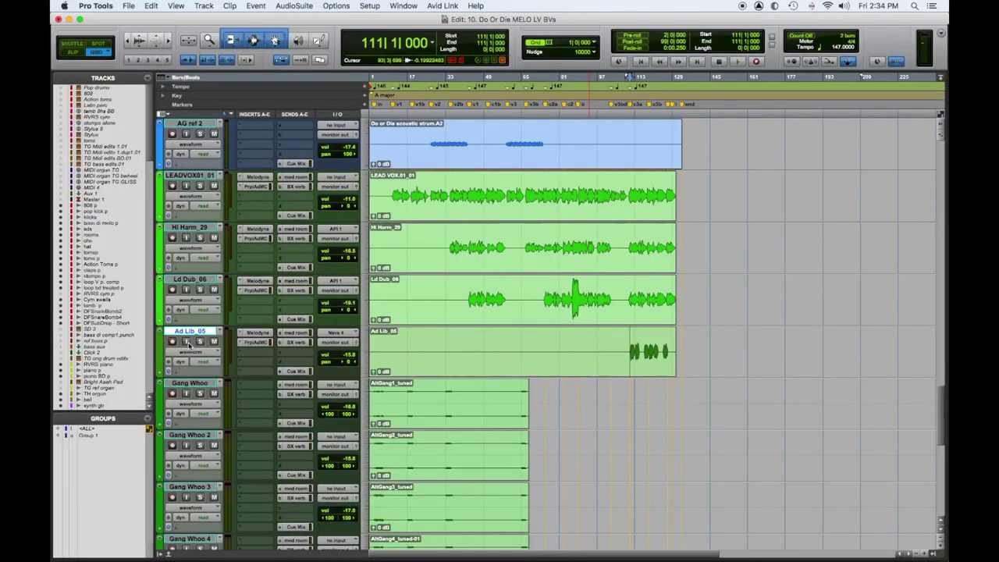
Step: Audition the Ad Lib_05 track in solo from bar 111 and adjust its volume against the other vocals
key(space)
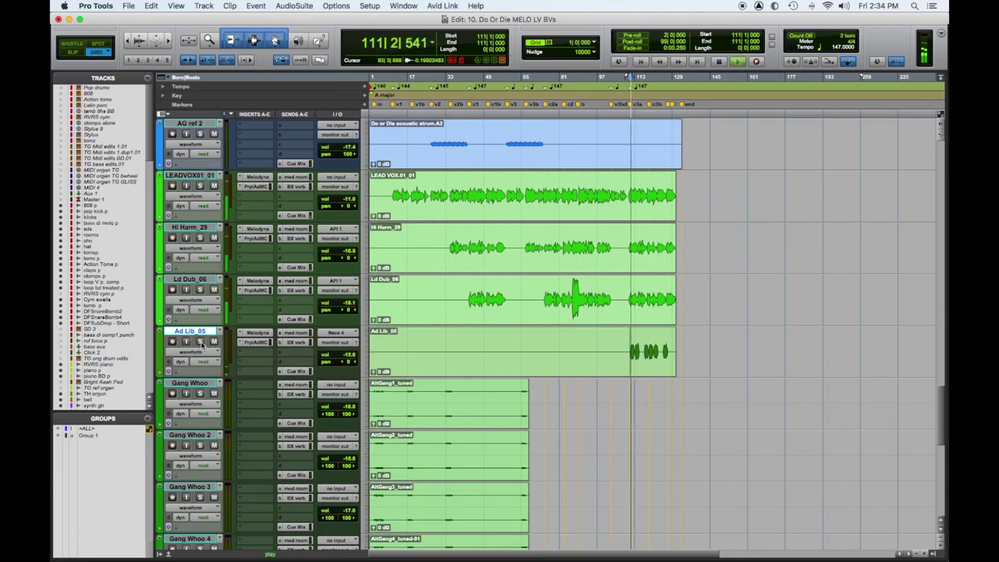
click(200, 342)
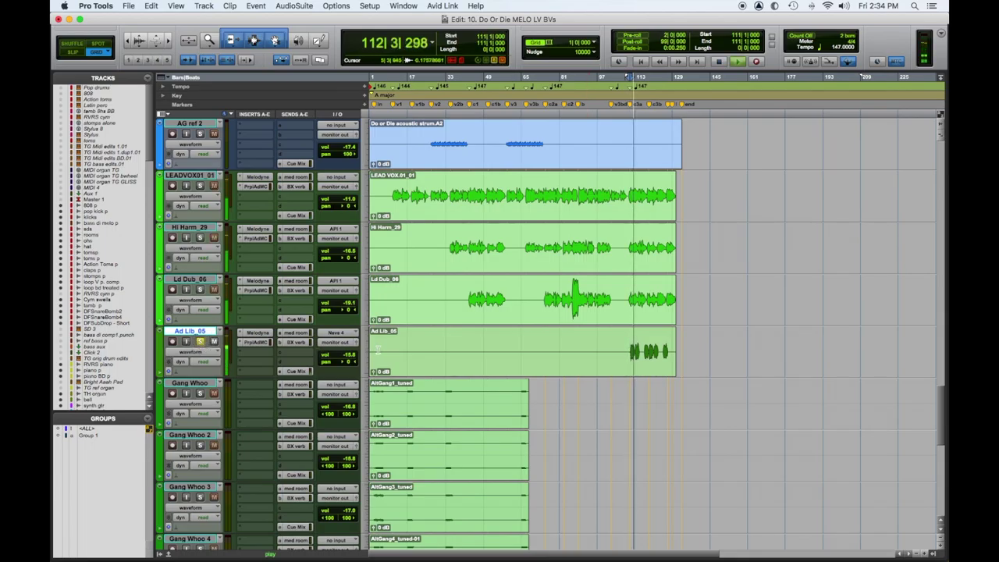
drag(337, 356, 337, 350)
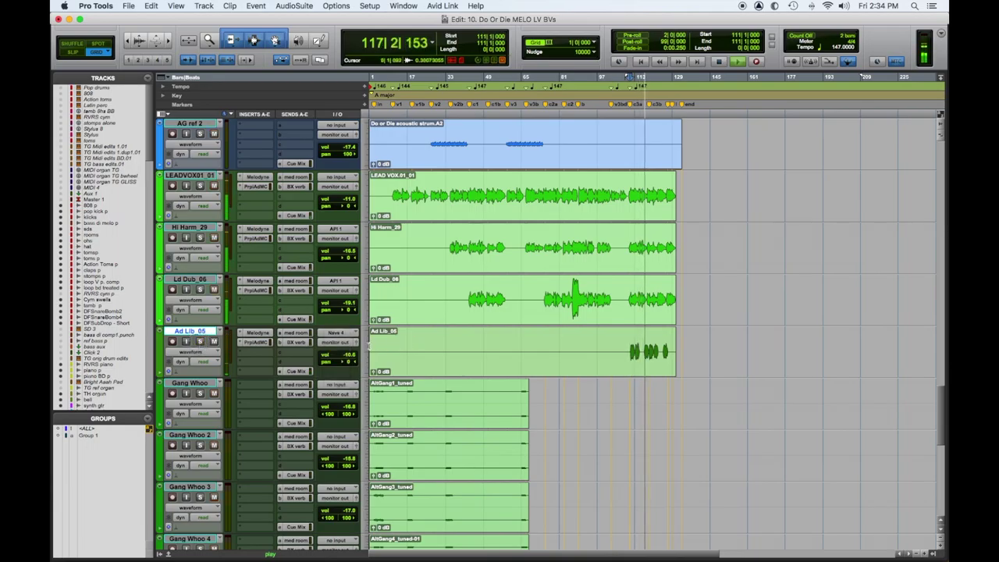
drag(336, 356, 332, 352)
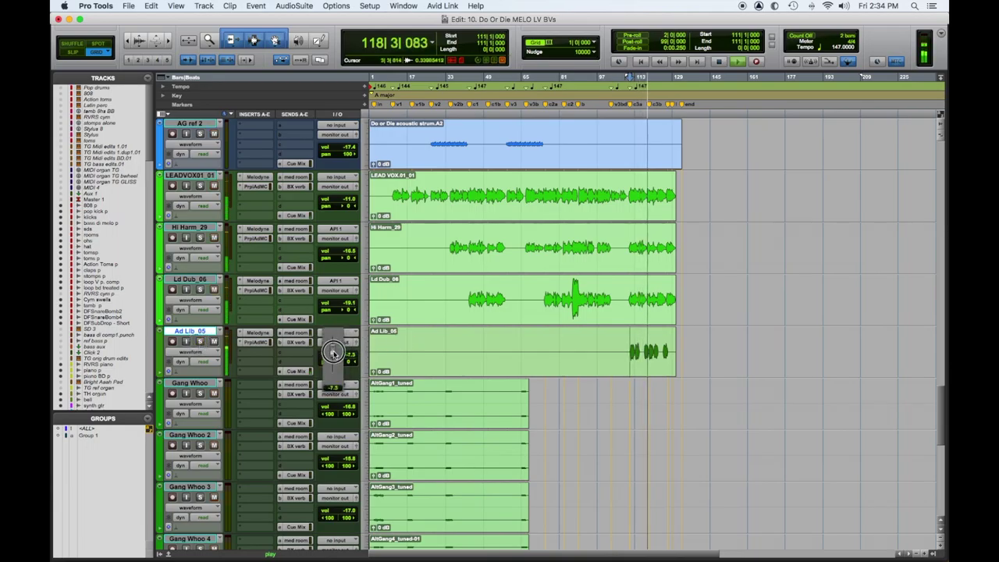
drag(333, 353, 333, 357)
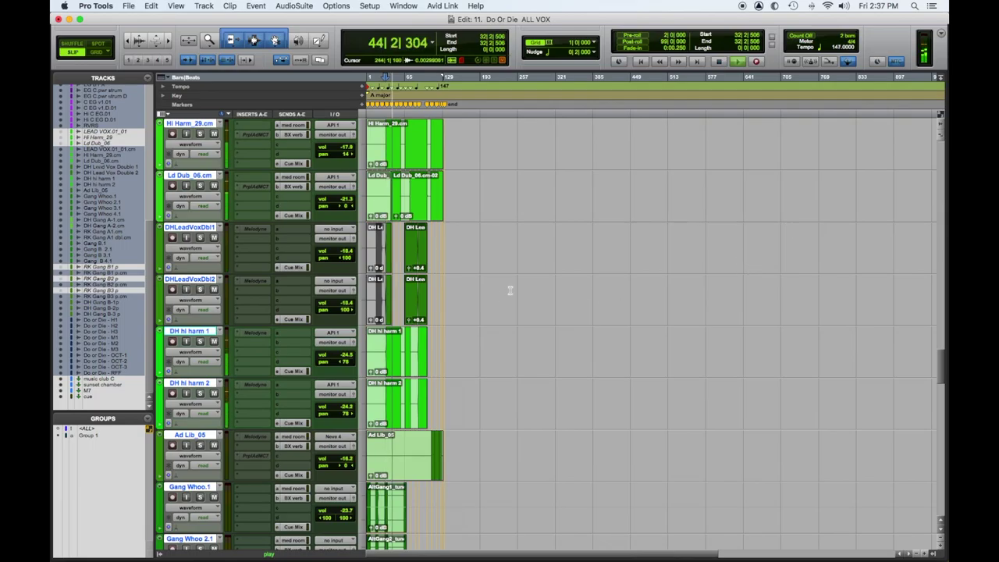
Step: Look through the harmony, gang and Do or Die vocal tracks of the ALL VOX session and stop playback
scroll(510, 289, down, 15)
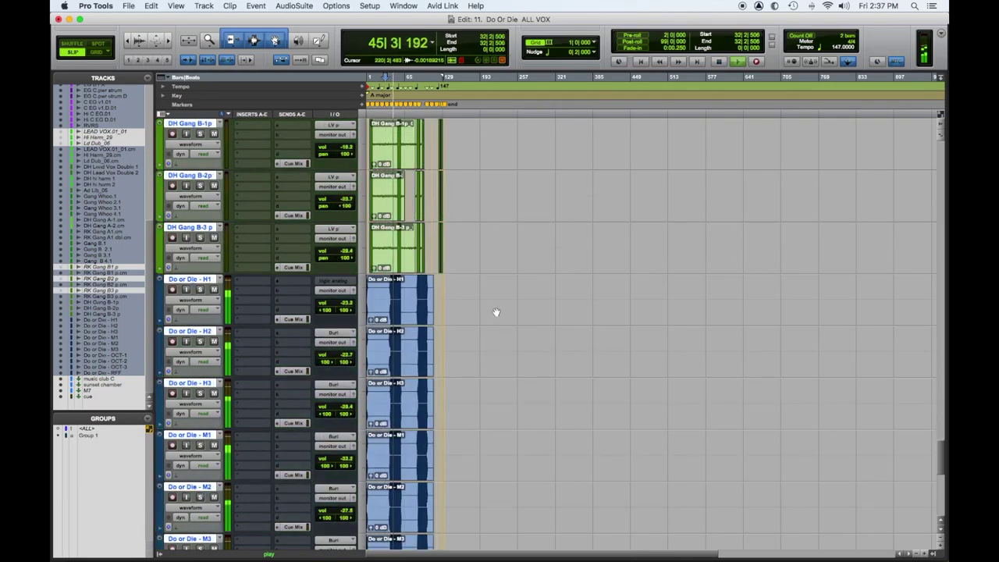
scroll(495, 312, down, 10)
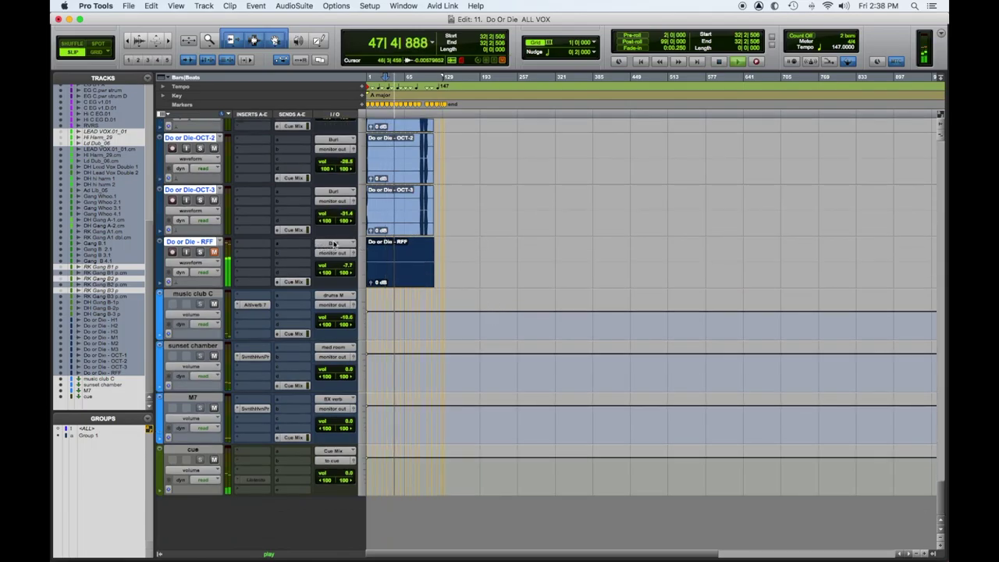
key(space)
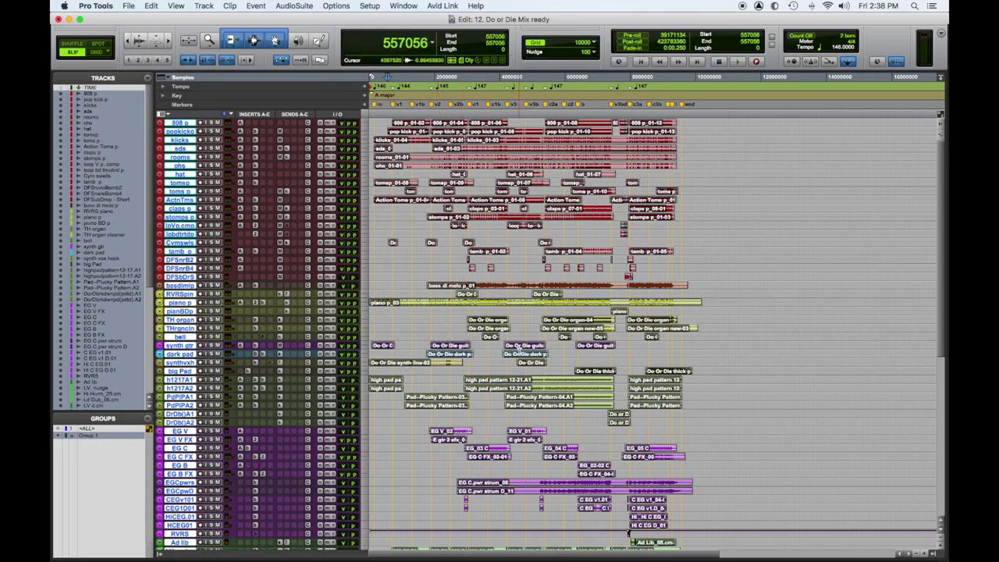
Step: Set the main counter of the Mix ready session to Bars|Beats
scroll(653, 328, down, 10)
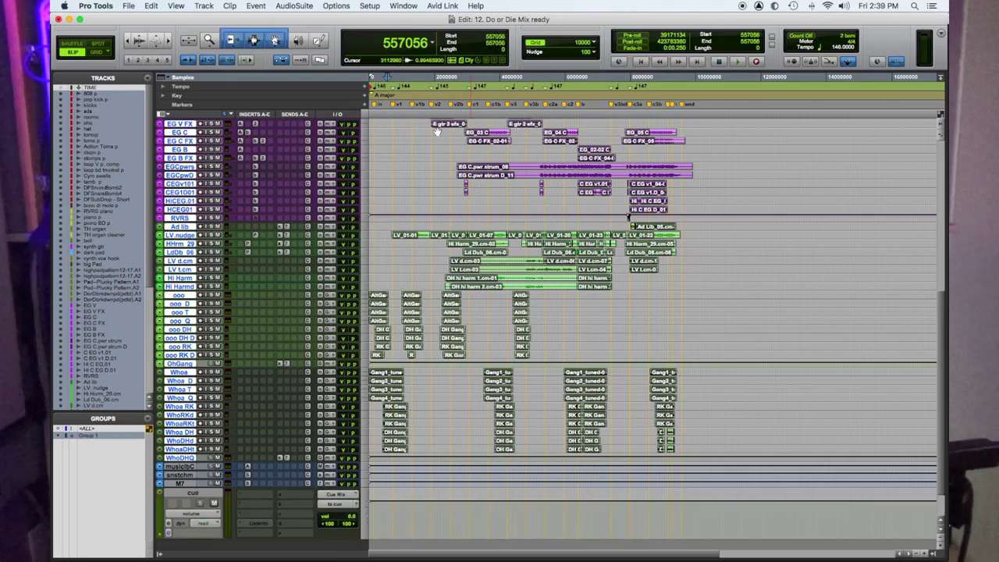
click(434, 45)
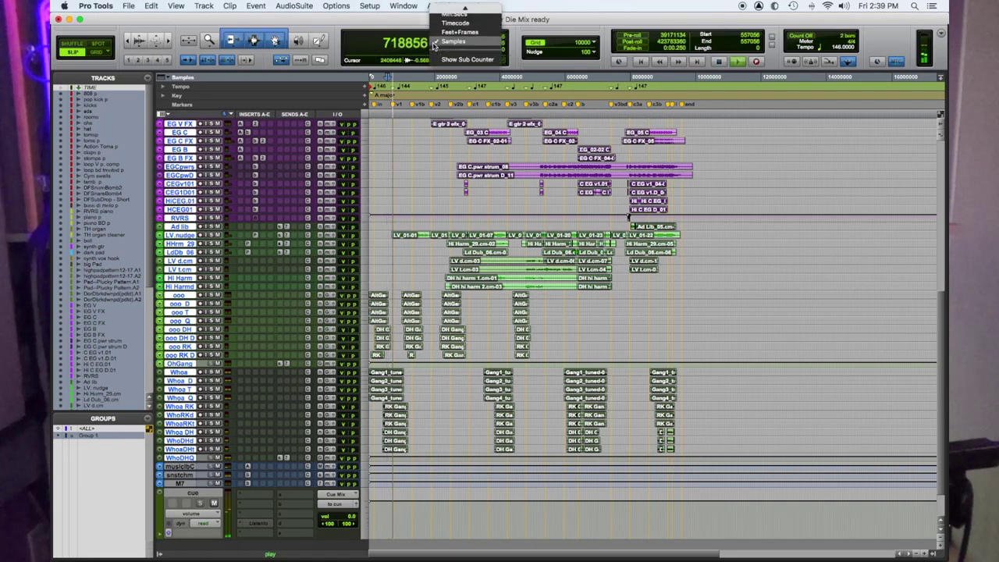
click(455, 10)
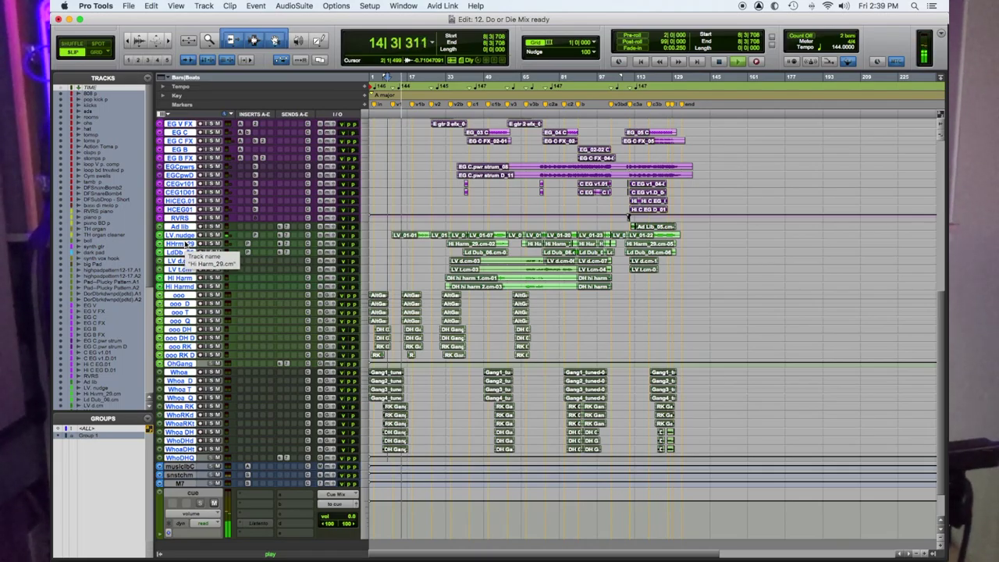
Step: Audition the EG V, EG C and power strum electric guitar tracks in solo
scroll(185, 245, up, 5)
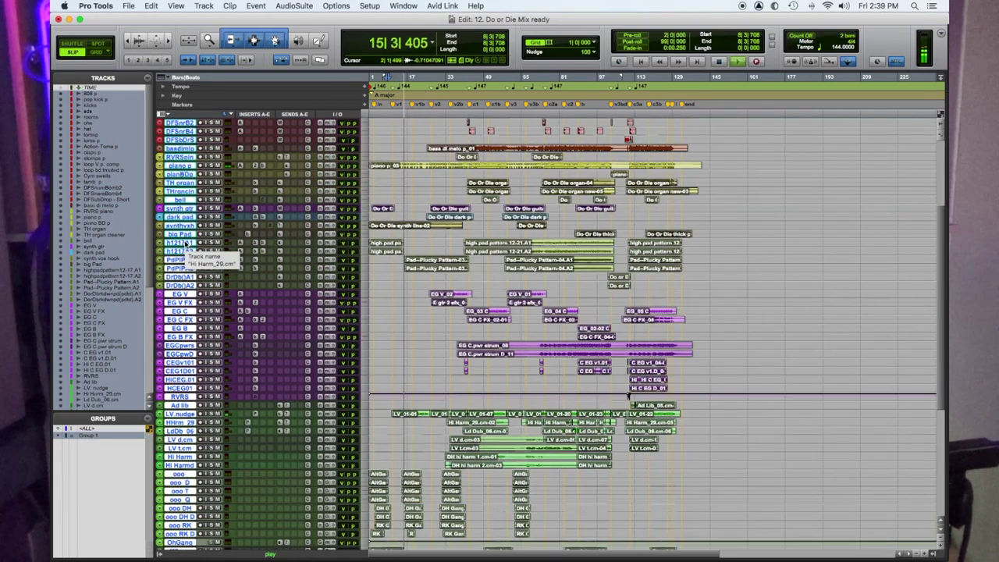
scroll(185, 244, down, 6)
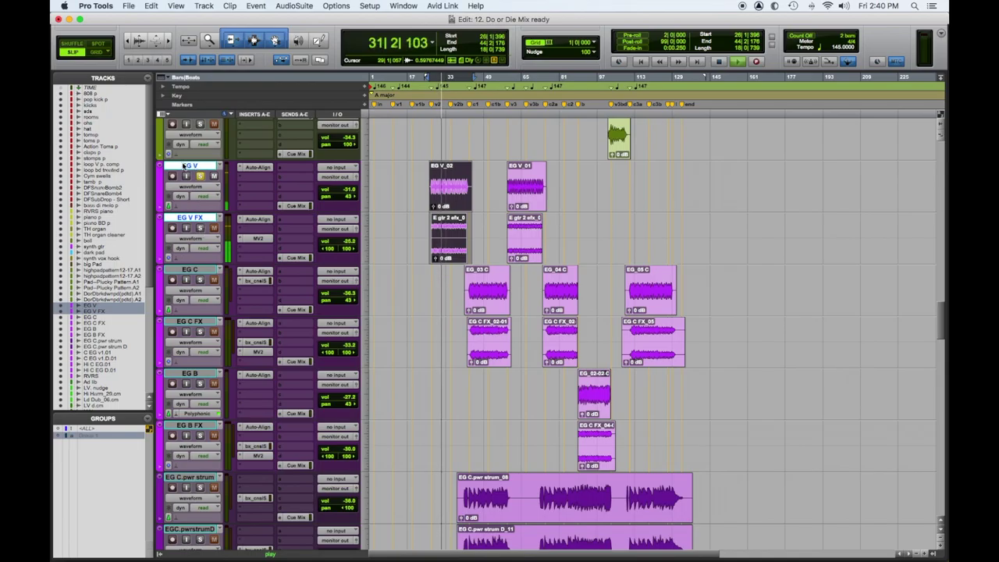
click(191, 166)
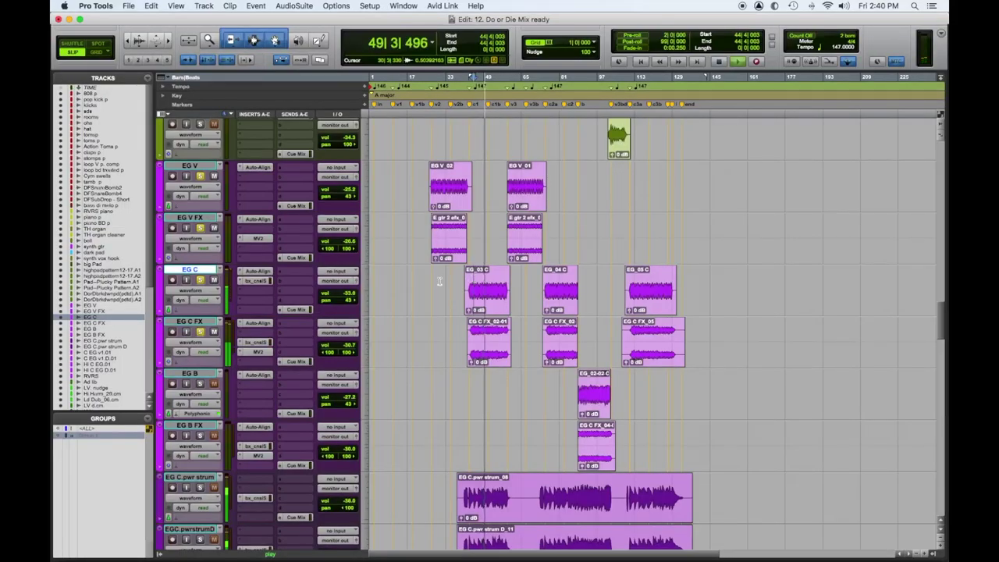
scroll(439, 281, down, 4)
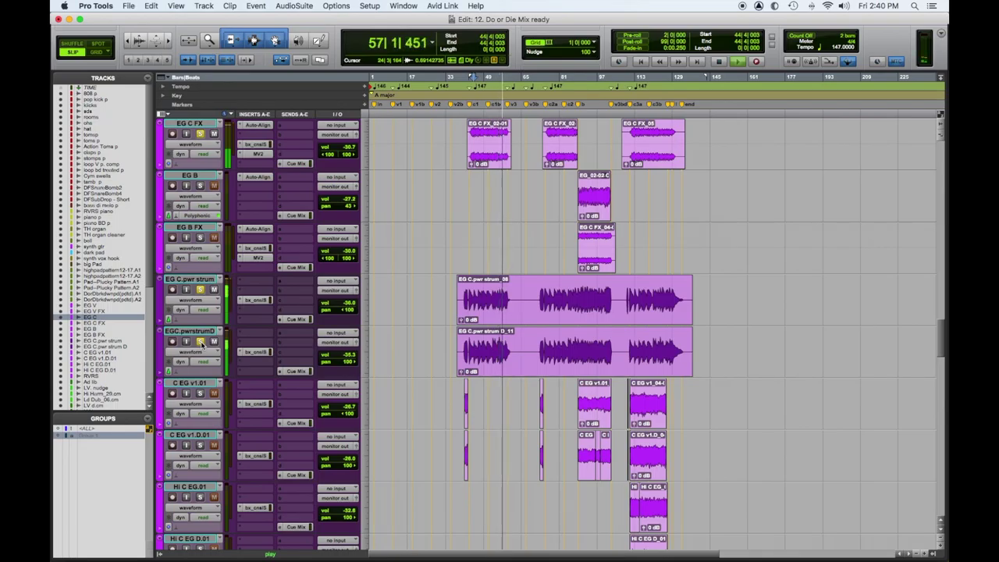
click(200, 290)
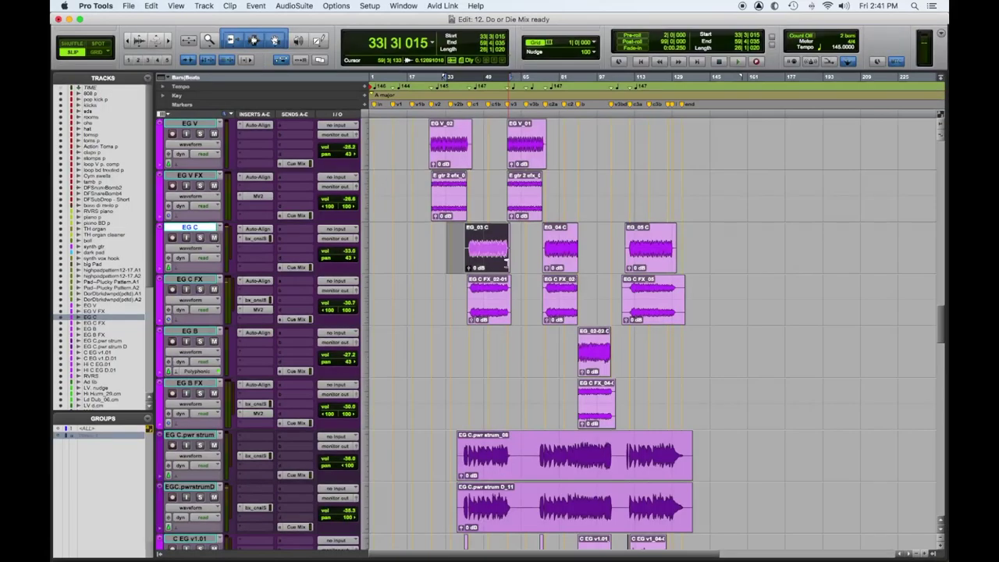
Step: Play the EG C section from bar 33 and review the electric guitar, organ, pad and synth tracks
key(space)
scroll(506, 277, down, 10)
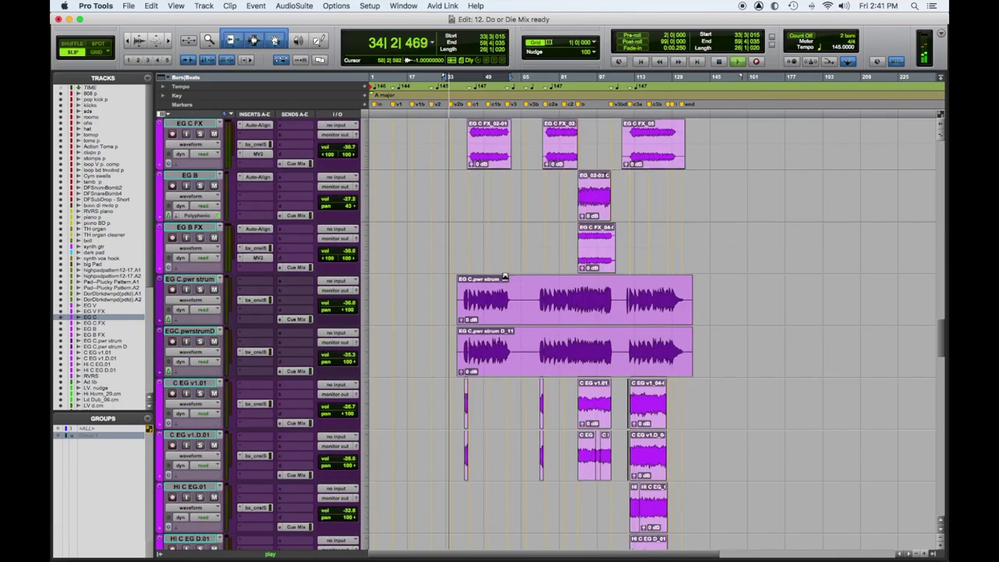
scroll(505, 277, up, 15)
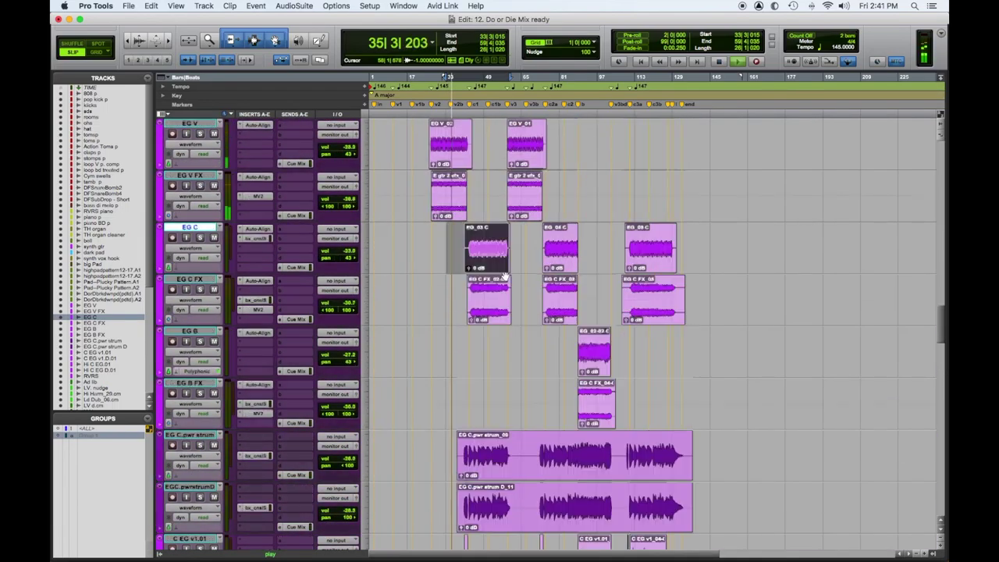
scroll(505, 277, up, 10)
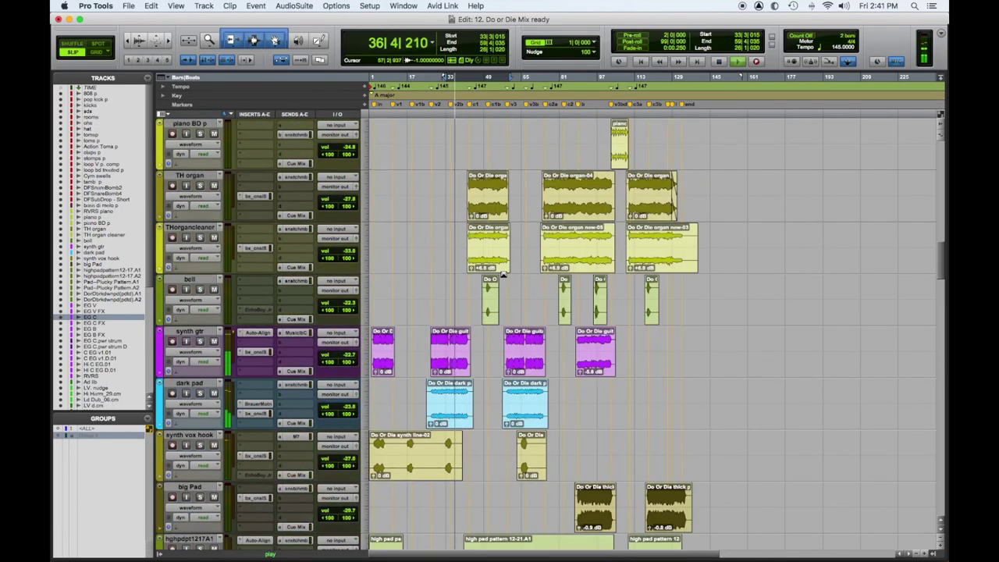
scroll(504, 273, down, 20)
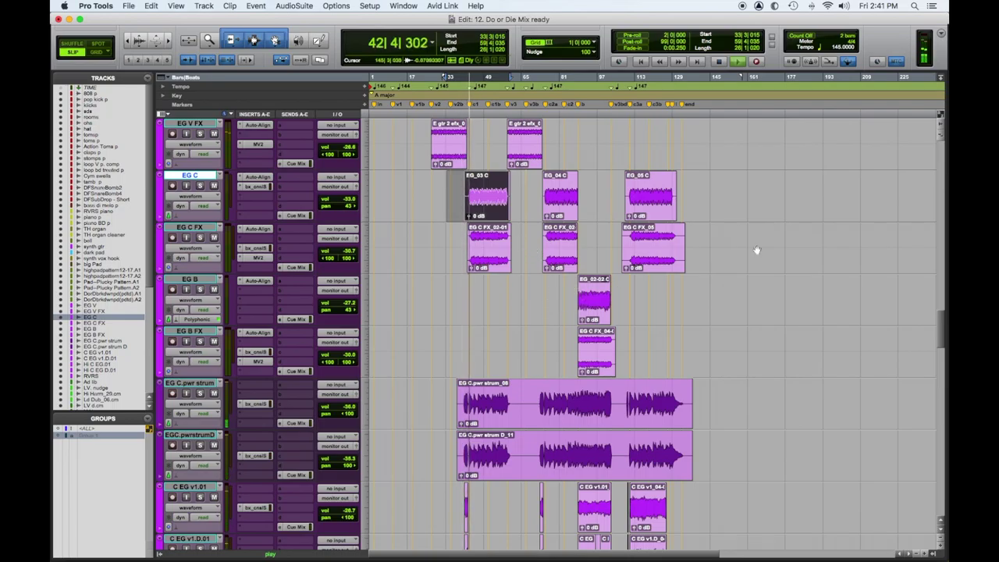
Step: Play the Hi C EG.01 and Hi C EG D.01 guitar parts in solo from bar 110
scroll(517, 428, down, 7)
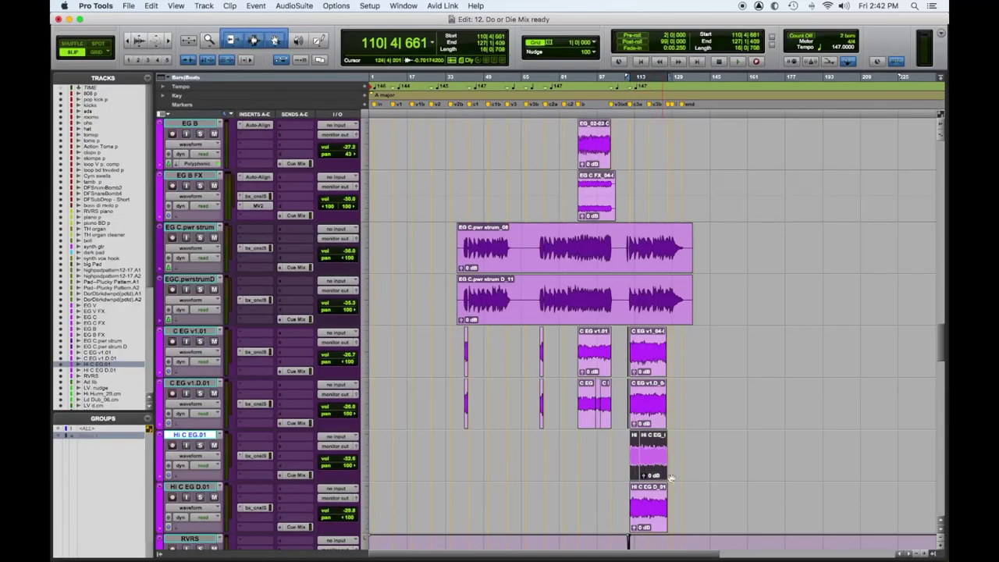
key(space)
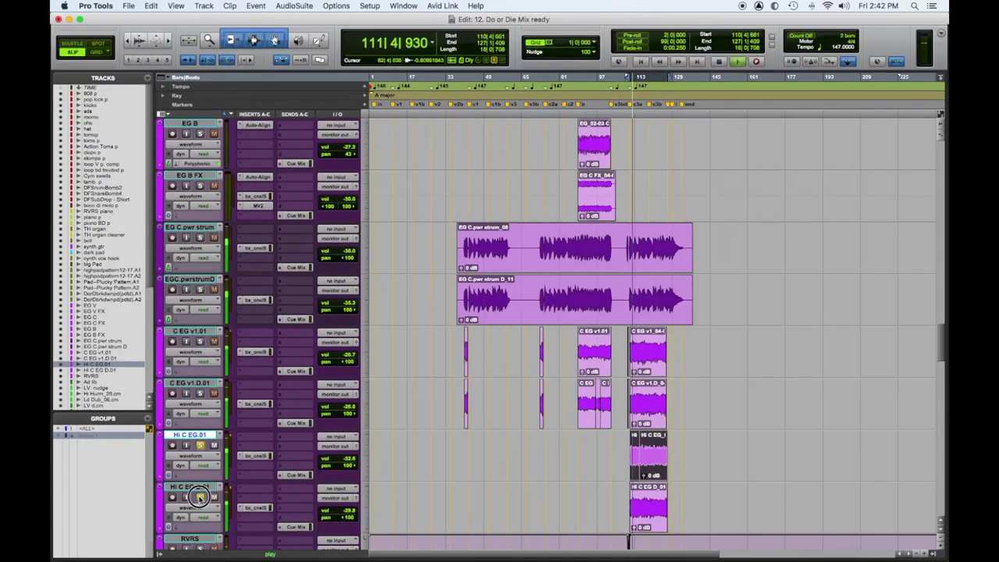
click(200, 445)
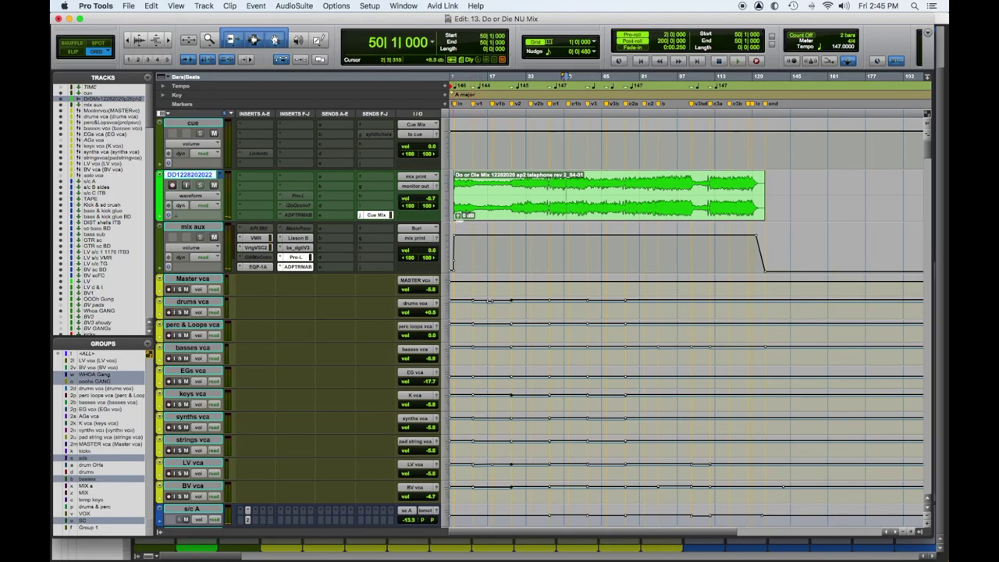
Step: Examine the printed mix clip, the VCA masters and the s/c aux tracks with their volume automation in the NU Mix session
click(481, 215)
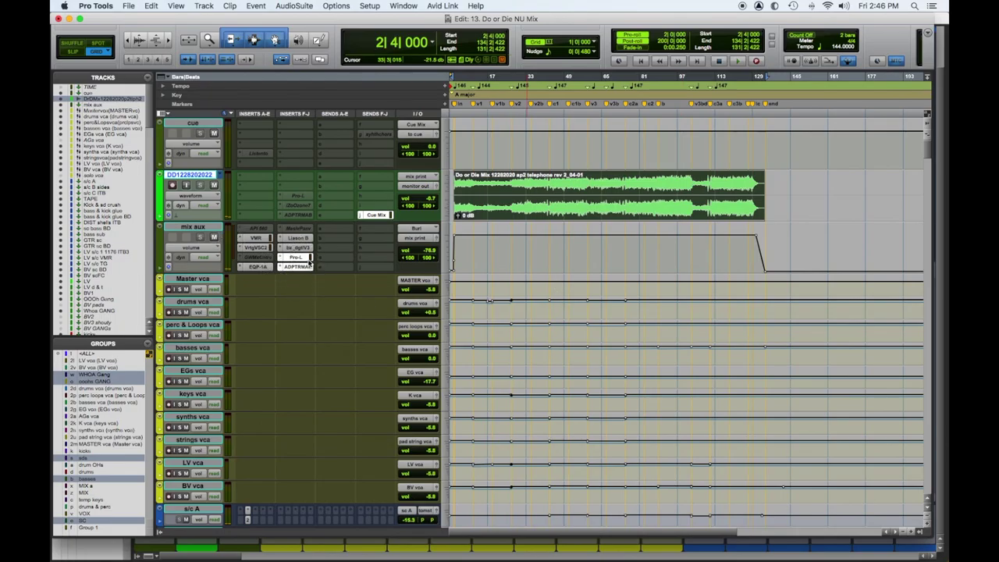
scroll(407, 307, down, 5)
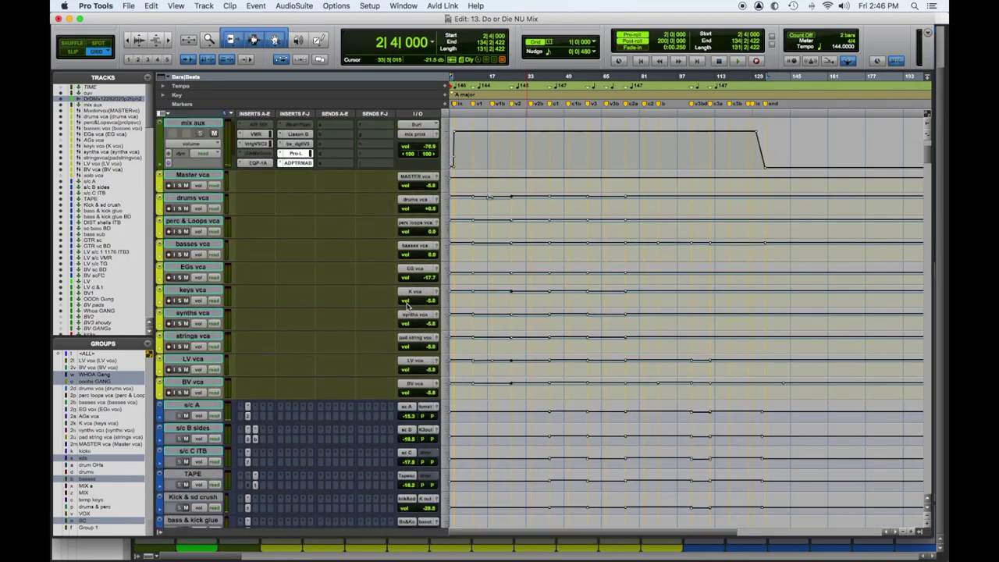
scroll(406, 307, up, 2)
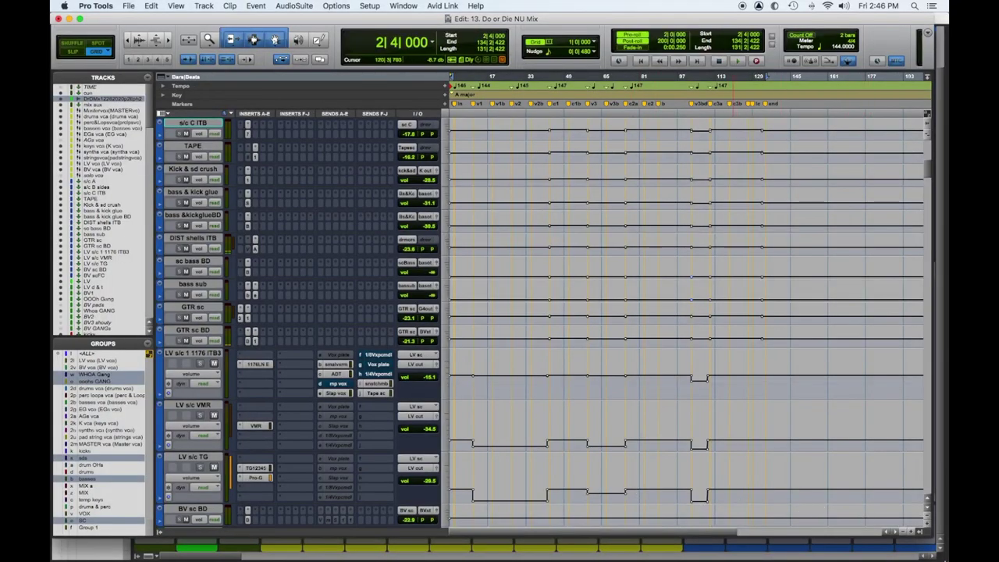
scroll(562, 425, down, 1)
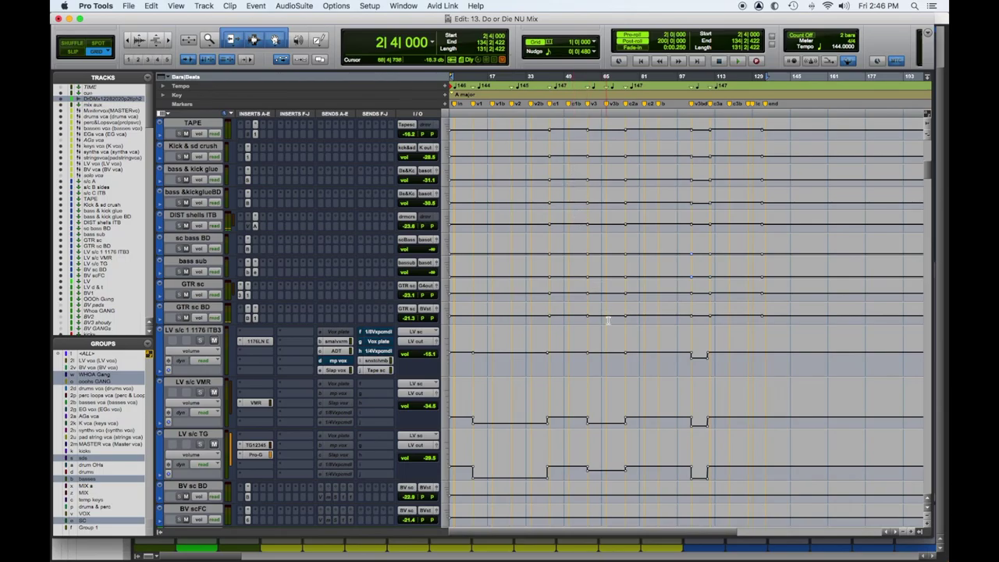
Step: Review the lead vocal sidechain tracks and inspect the Phoenix II tape emulation settings on the LV track
scroll(604, 311, down, 2)
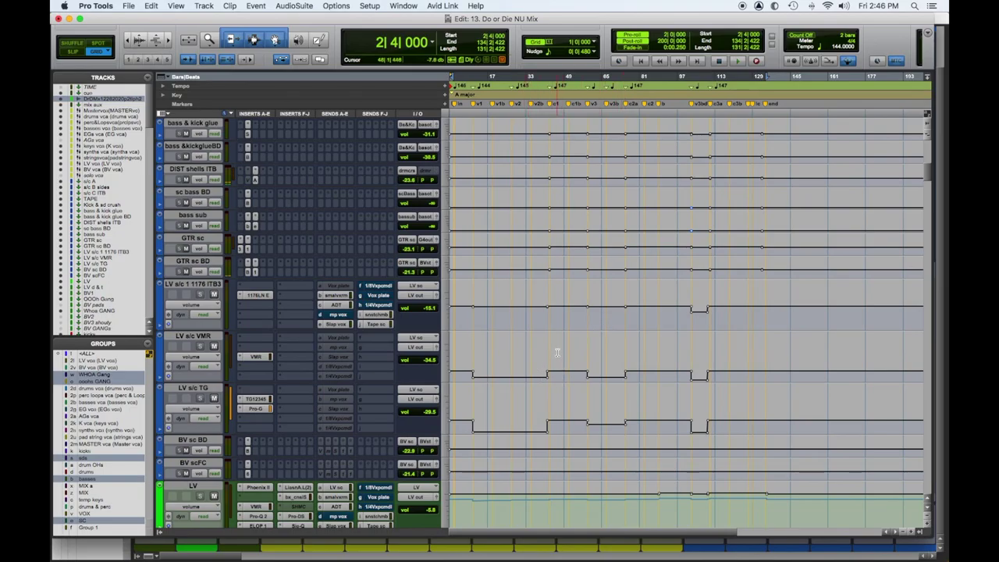
scroll(567, 349, down, 2)
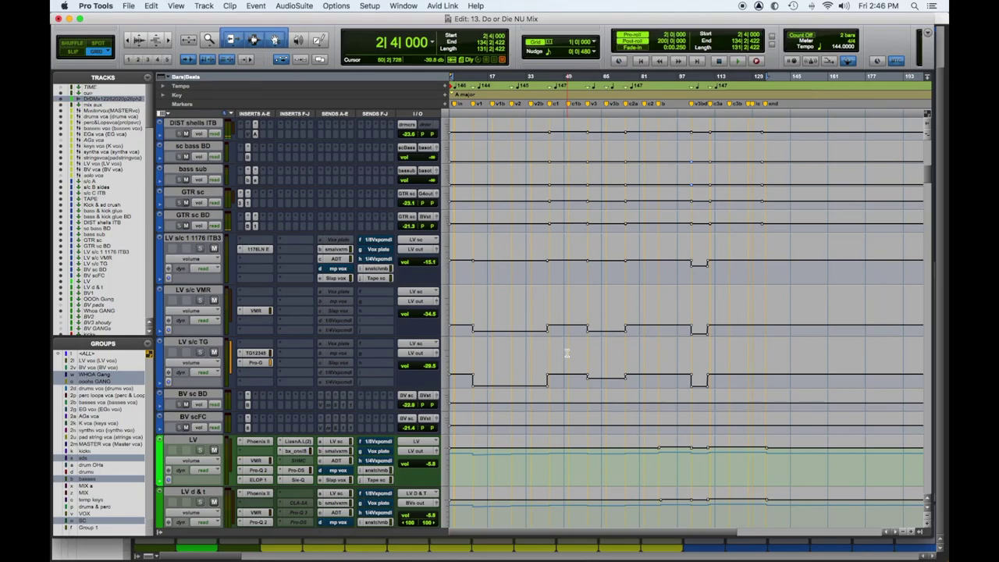
scroll(567, 354, down, 1)
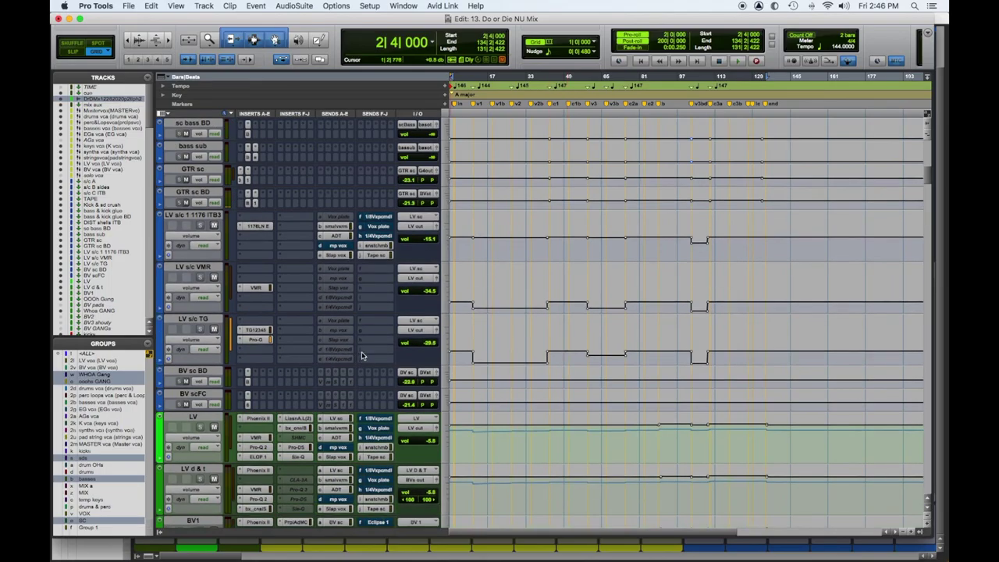
scroll(422, 386, down, 4)
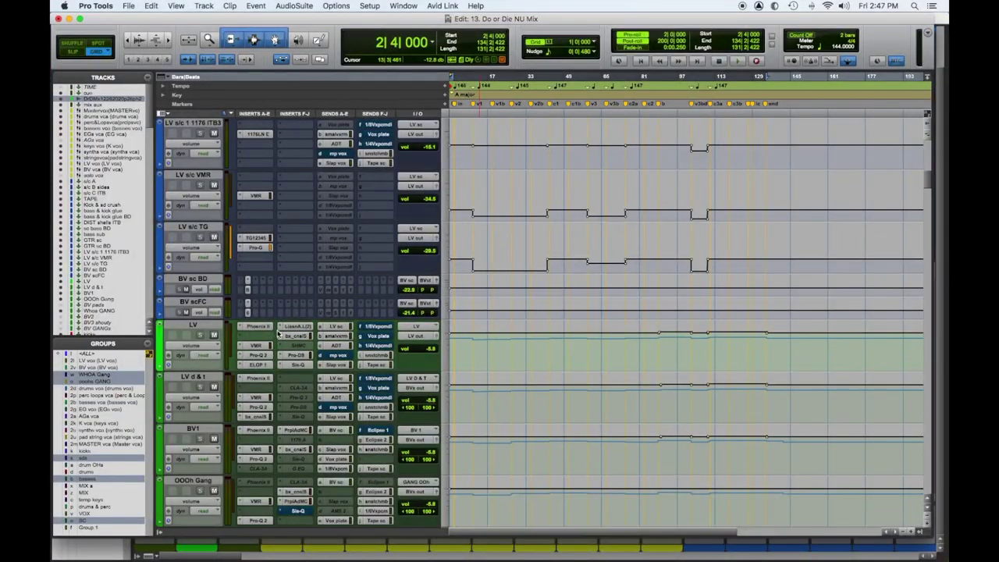
click(263, 329)
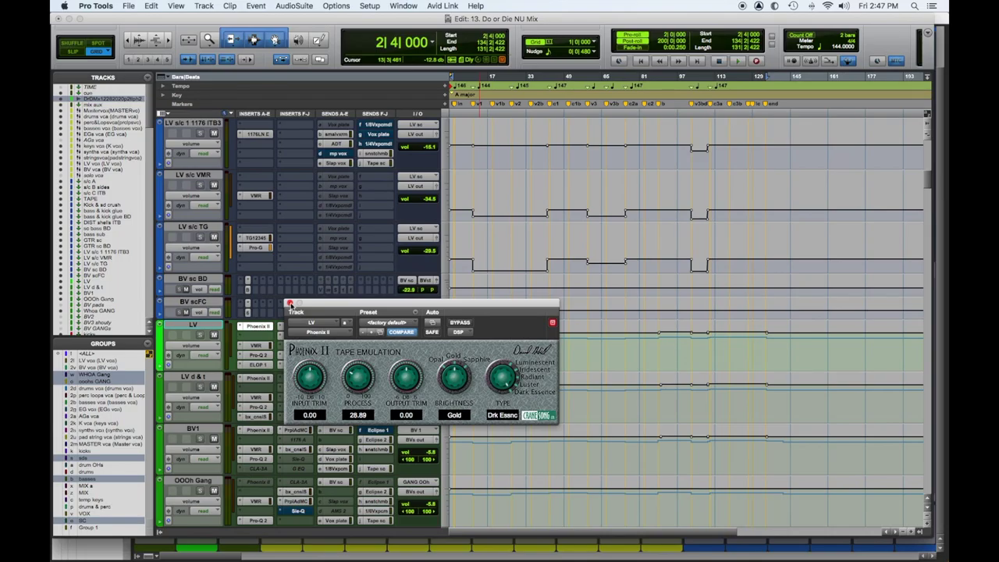
click(289, 304)
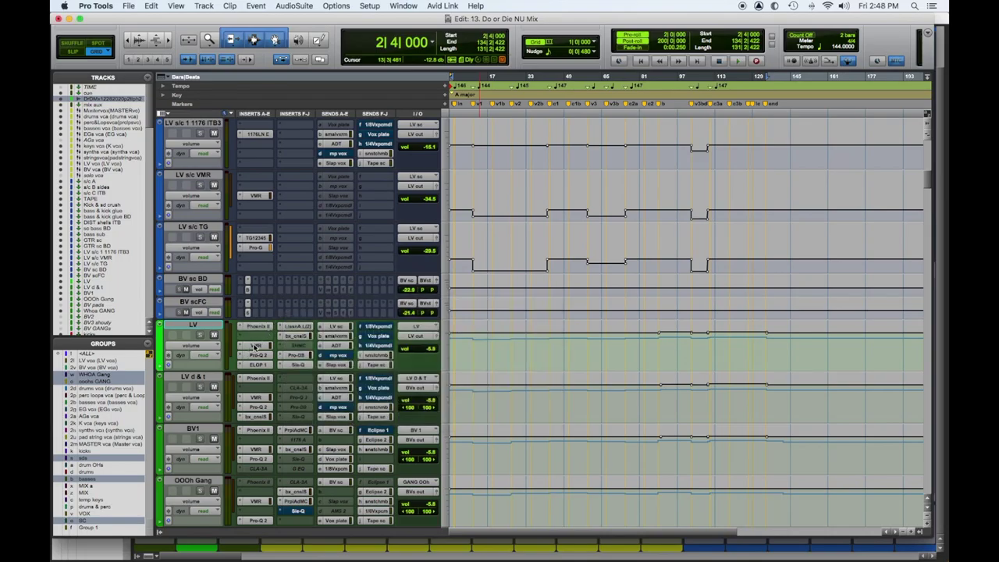
Step: Inspect the Virtual Mix Rack, FabFilter Pro-Q 2 and Sie-Q plug-in settings on the LV track
click(256, 346)
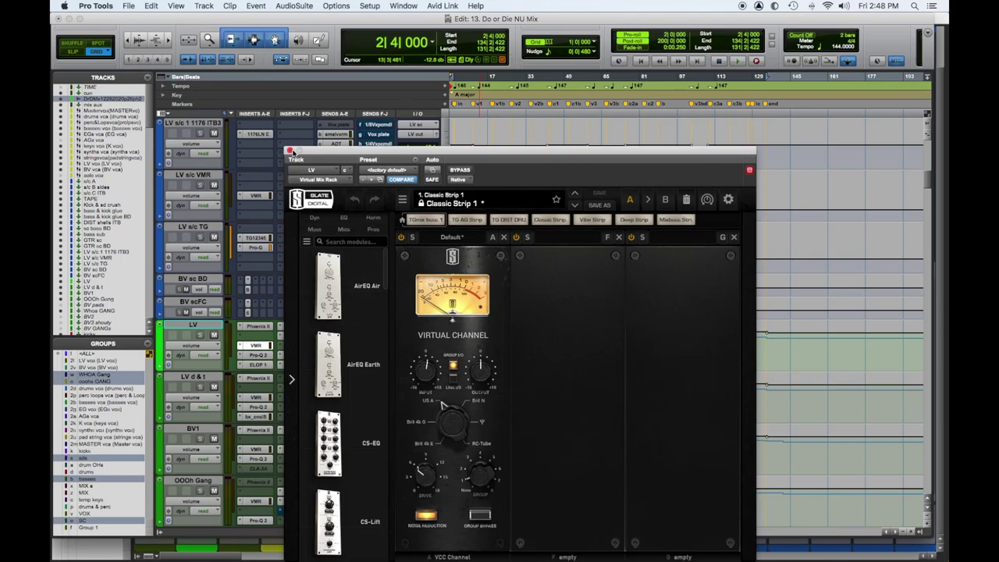
click(290, 150)
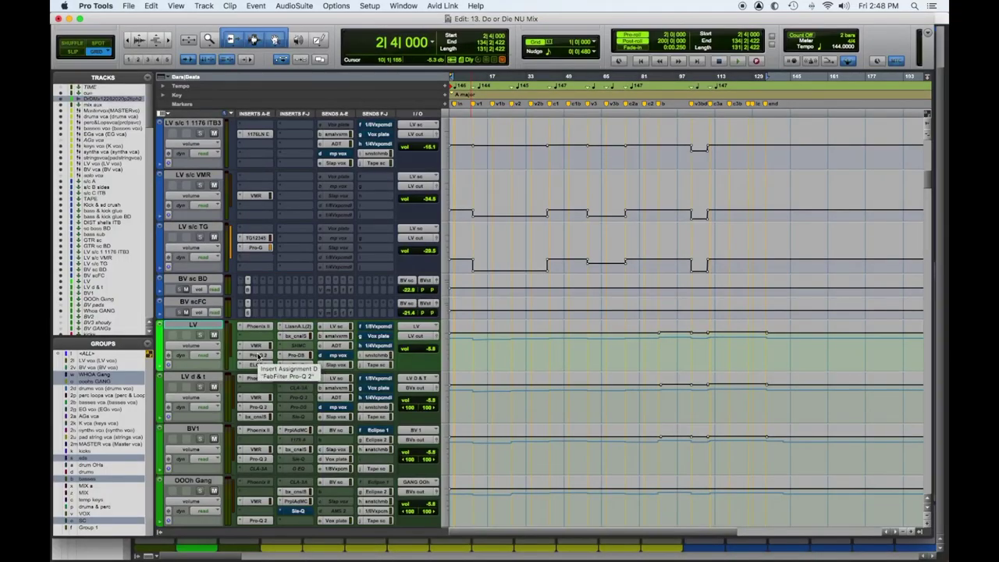
click(258, 356)
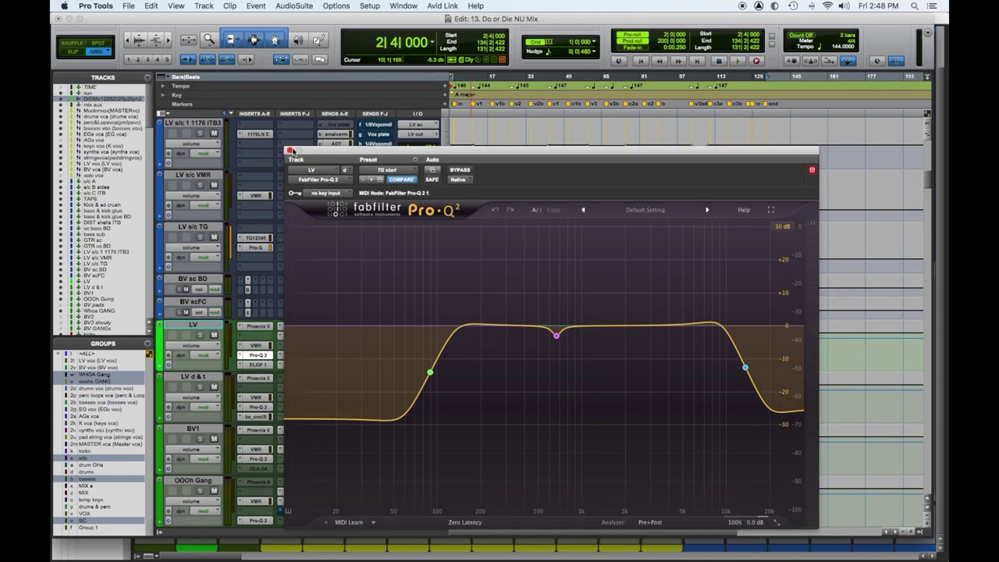
click(290, 151)
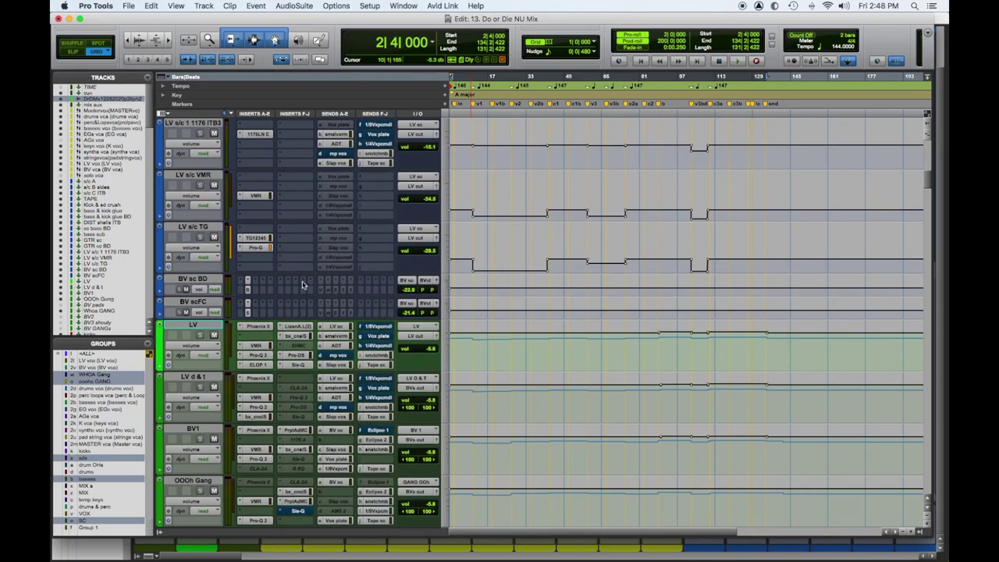
click(299, 366)
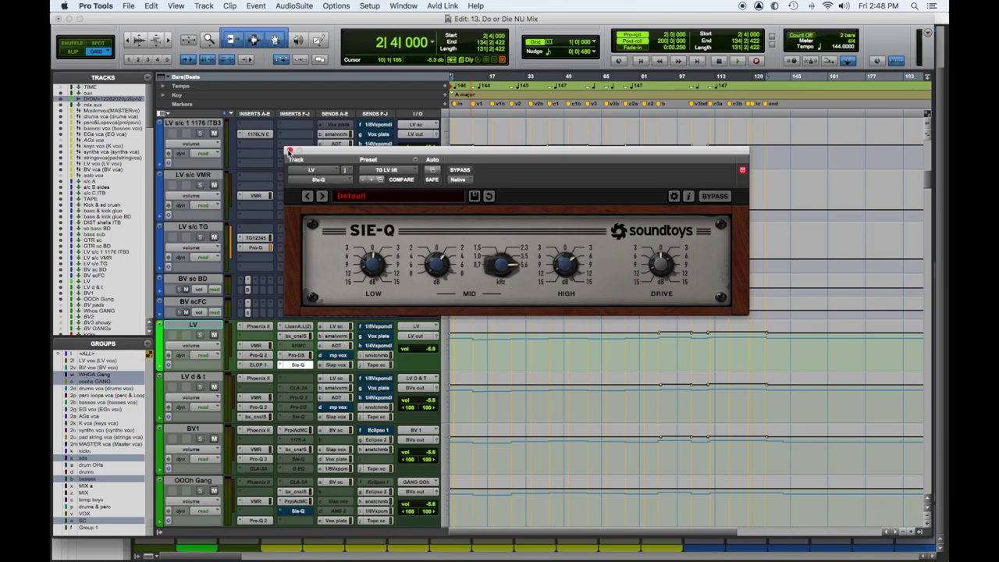
click(289, 151)
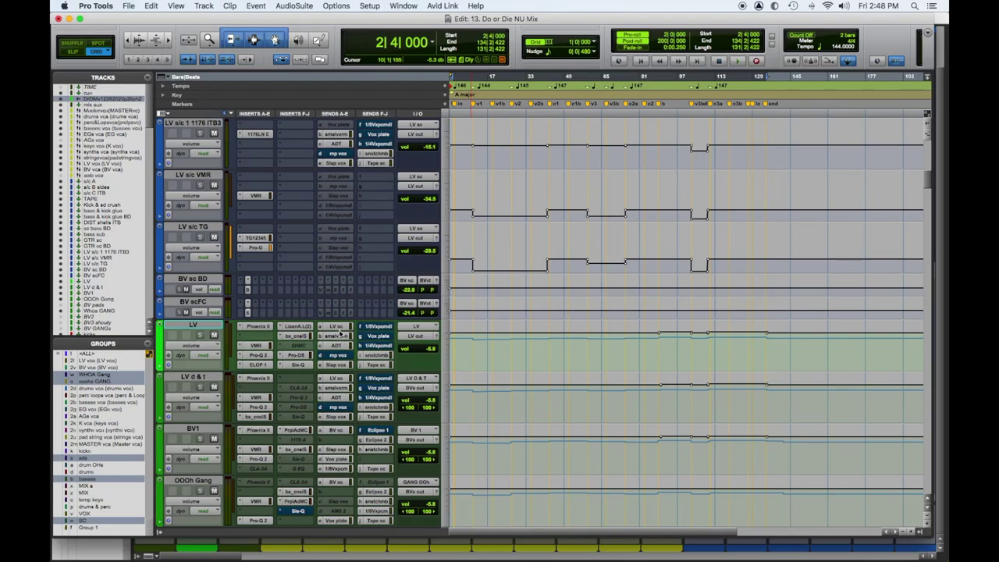
Step: Check which send parameters are available for automation on the LV track, leaving its volume view unchanged
click(208, 348)
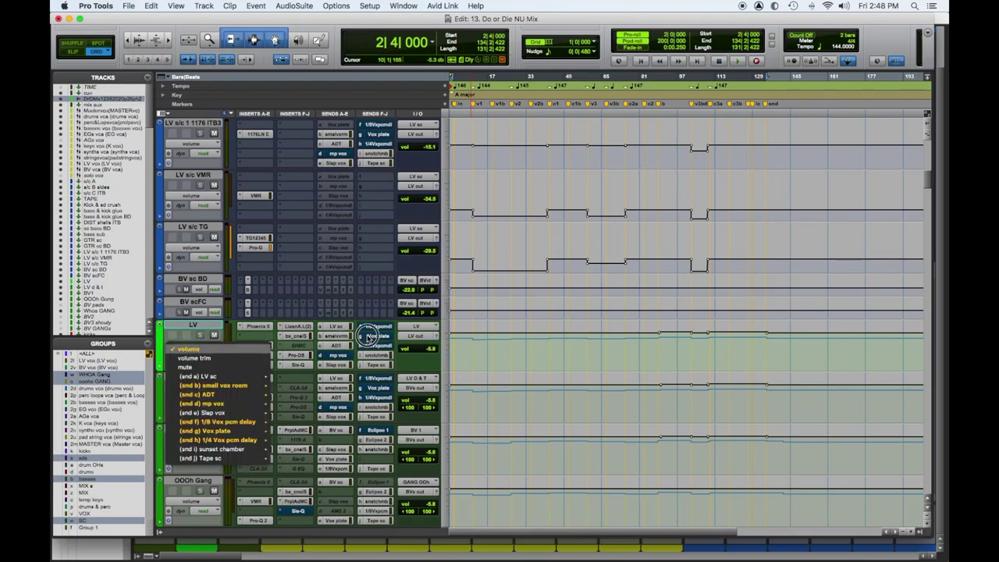
mouse_move(244, 395)
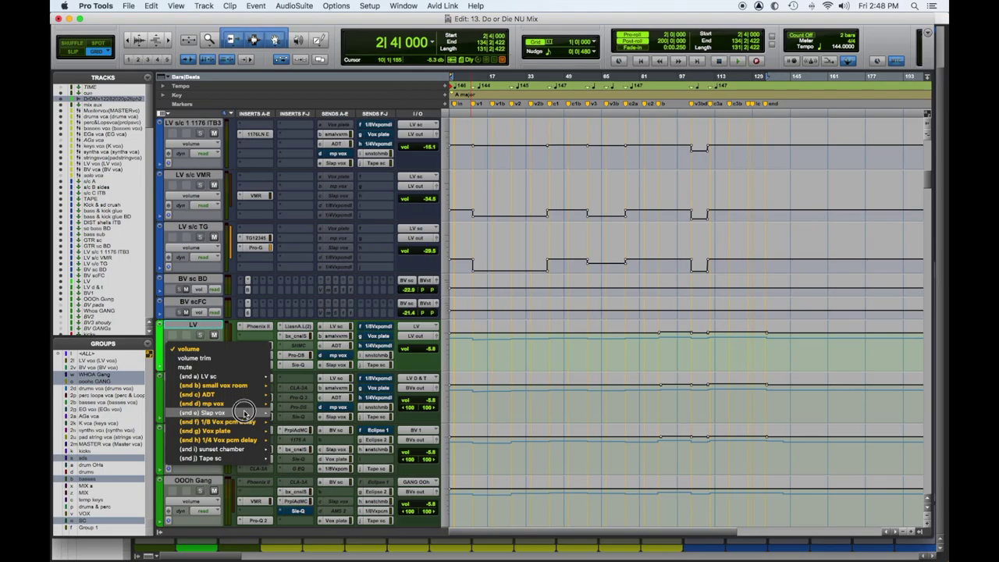
click(535, 396)
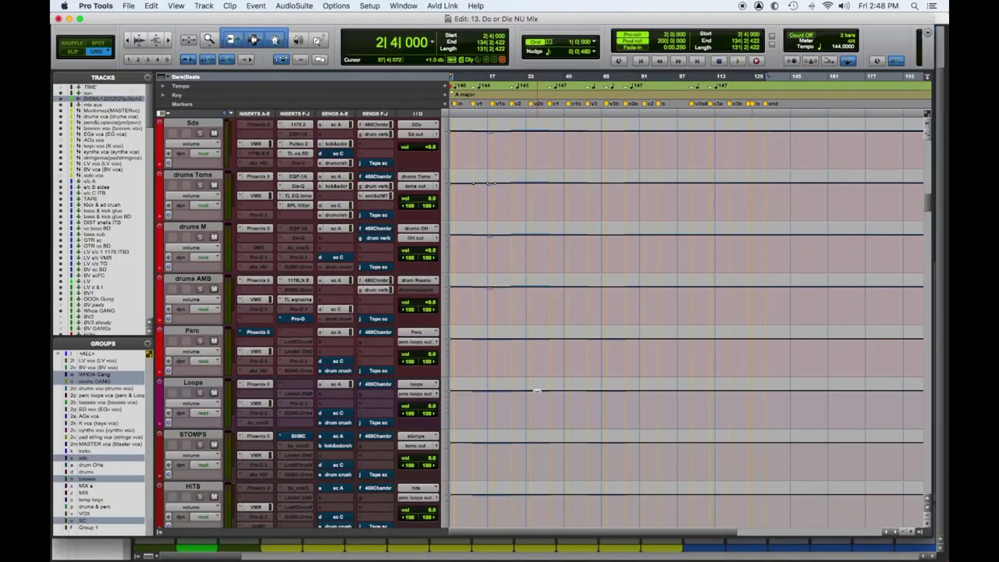
Step: Examine the drum, percussion, bass, guitar and keys submix tracks, and the individual bass and piano tracks with their clips
scroll(537, 391, down, 1)
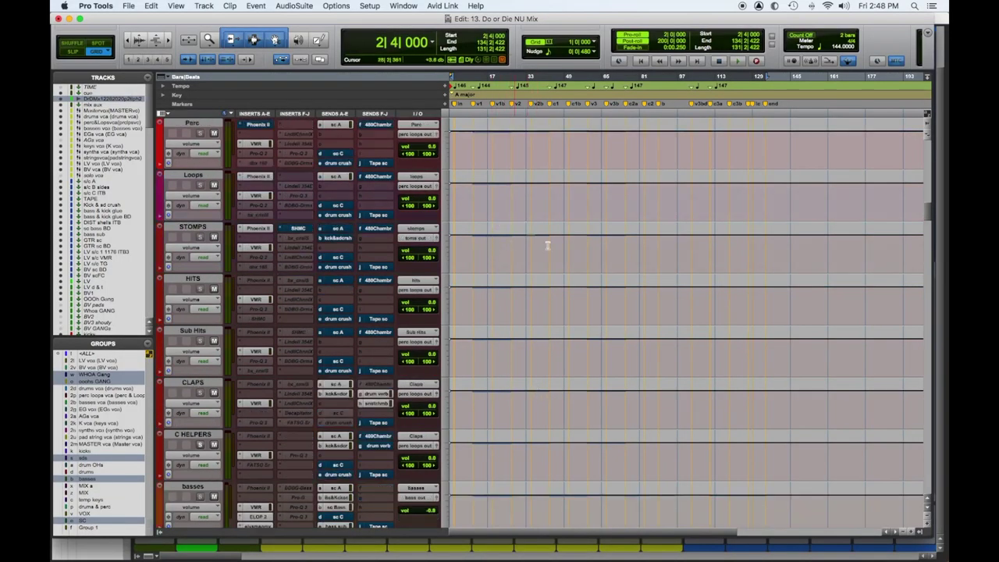
scroll(514, 258, down, 8)
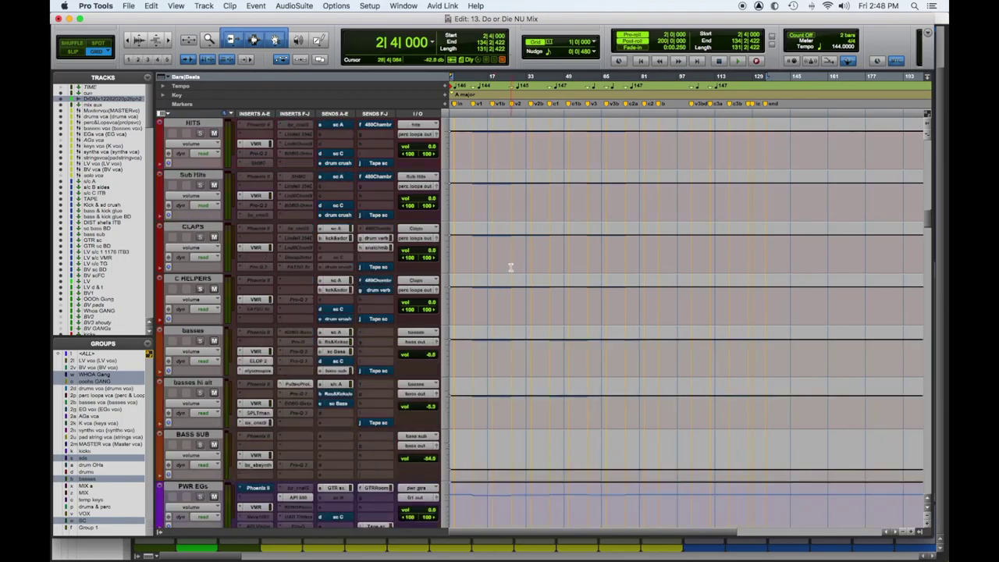
scroll(511, 268, down, 2)
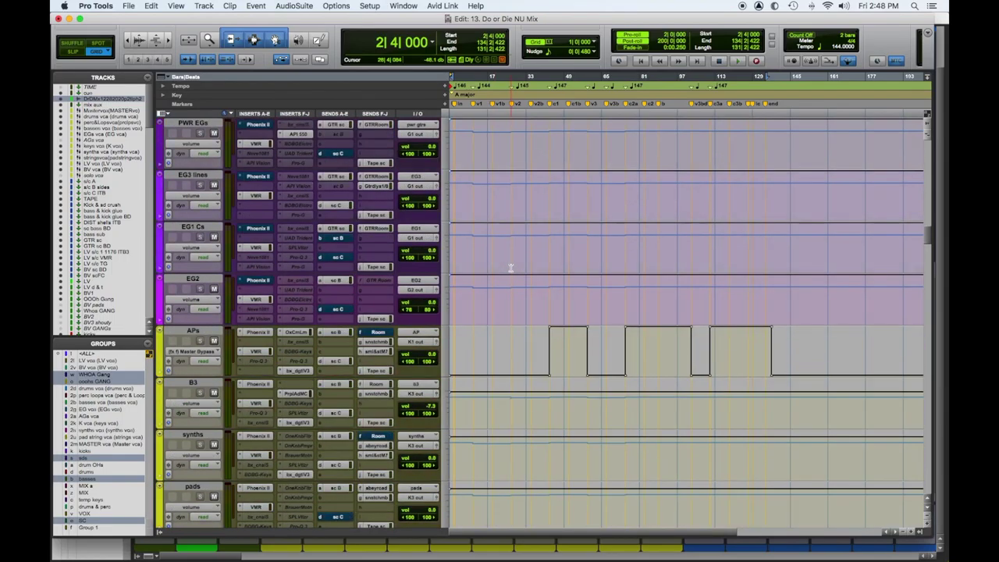
scroll(510, 268, down, 8)
scroll(505, 331, up, 3)
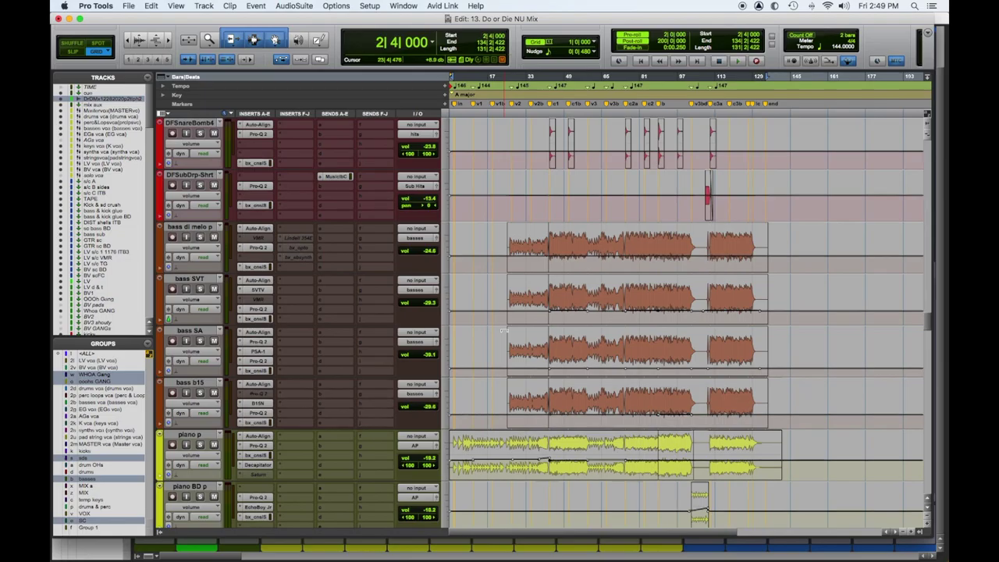
scroll(504, 331, down, 1)
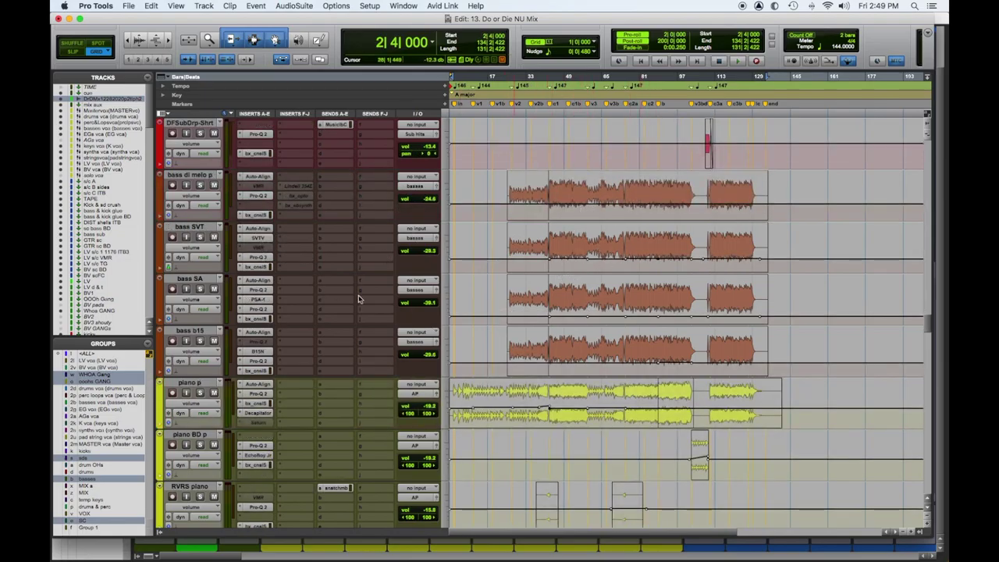
Step: Inspect the Ampeg SVTVR amp plug-in on bass SVT and the SansAmp PSA-1 on bass SA
click(257, 237)
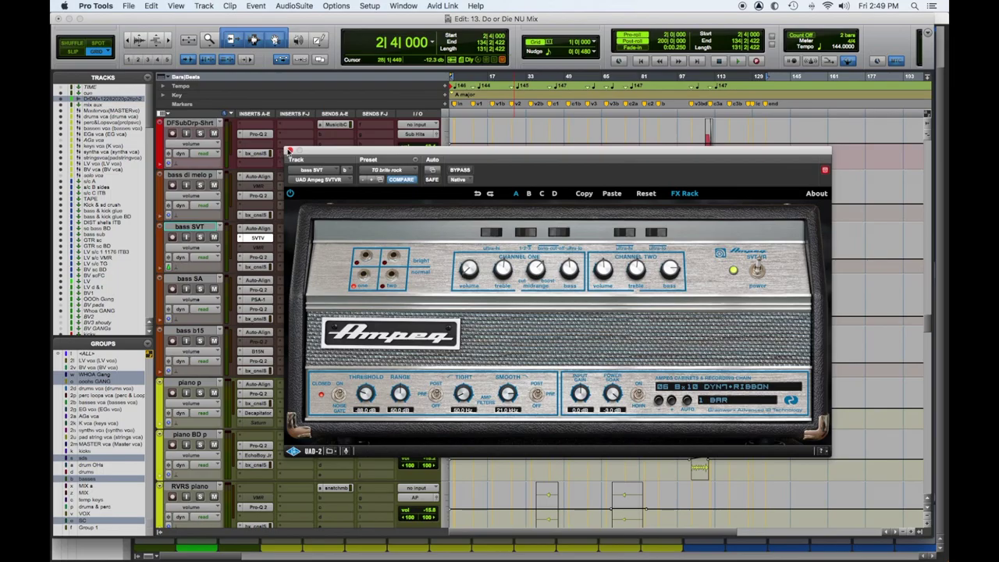
click(289, 150)
click(260, 300)
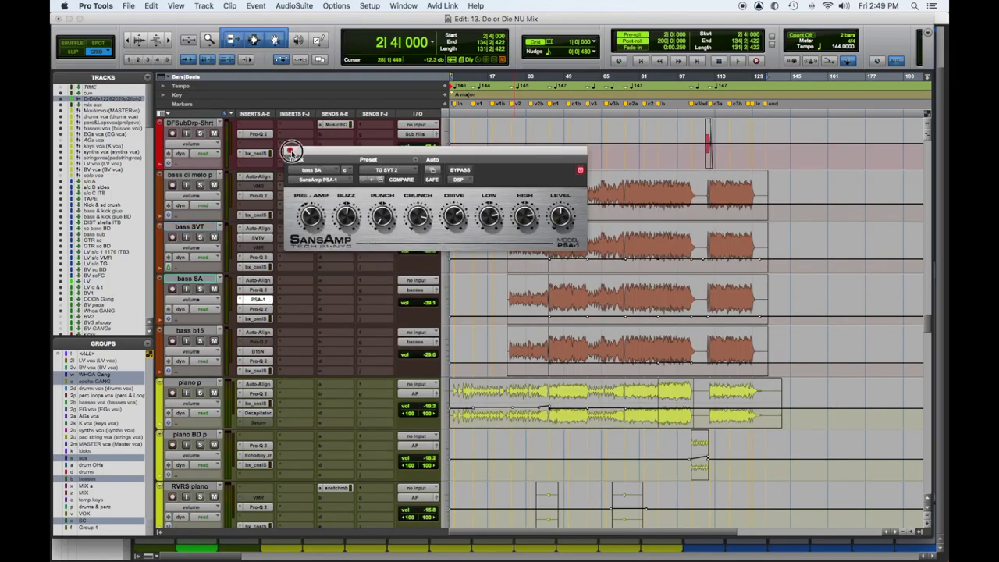
click(289, 150)
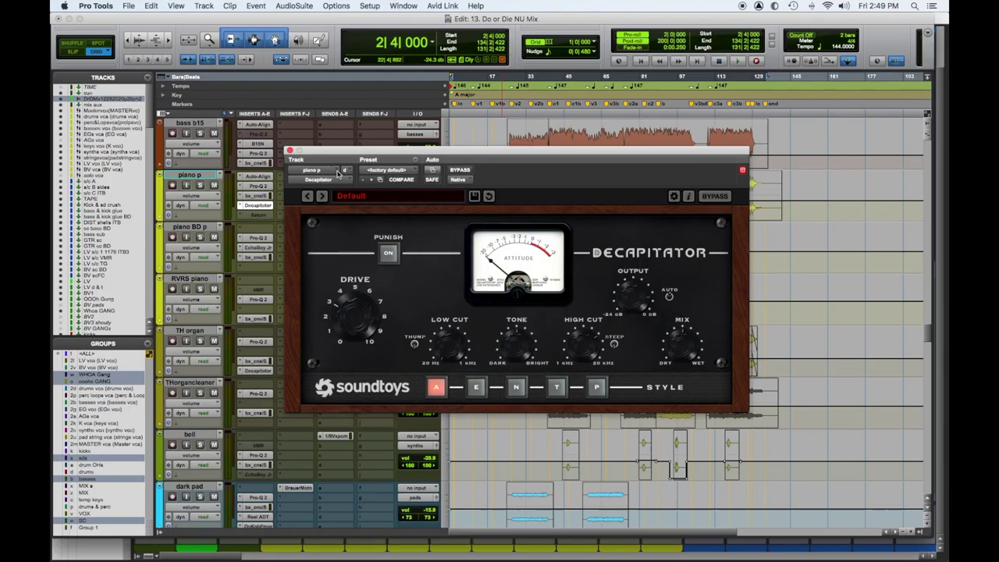
Step: Inspect the Decapitator settings on piano p and TH organ, and the Auto-Align plug-in on the hghpdpt1217A1 synth track
click(289, 150)
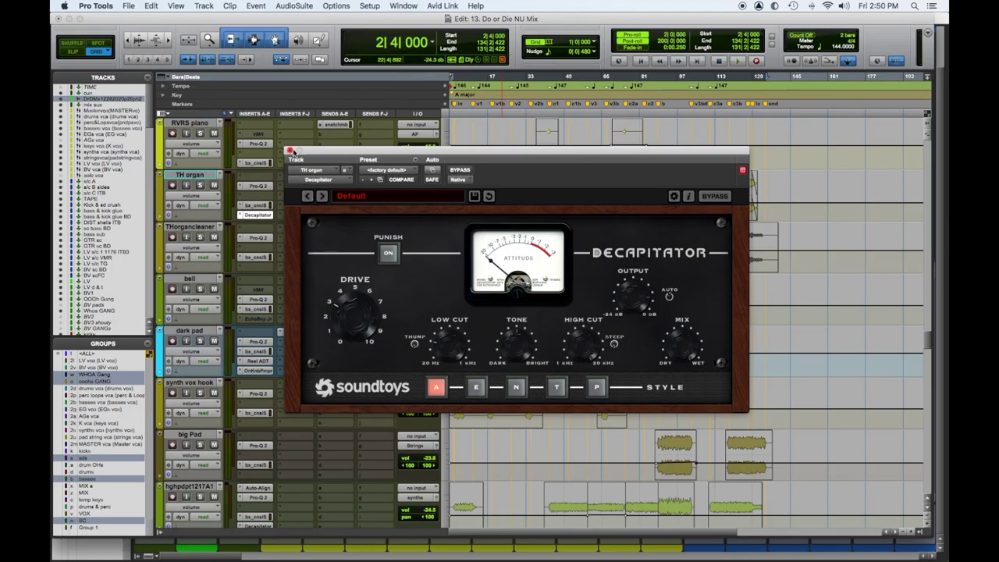
click(289, 150)
scroll(367, 271, down, 10)
click(254, 177)
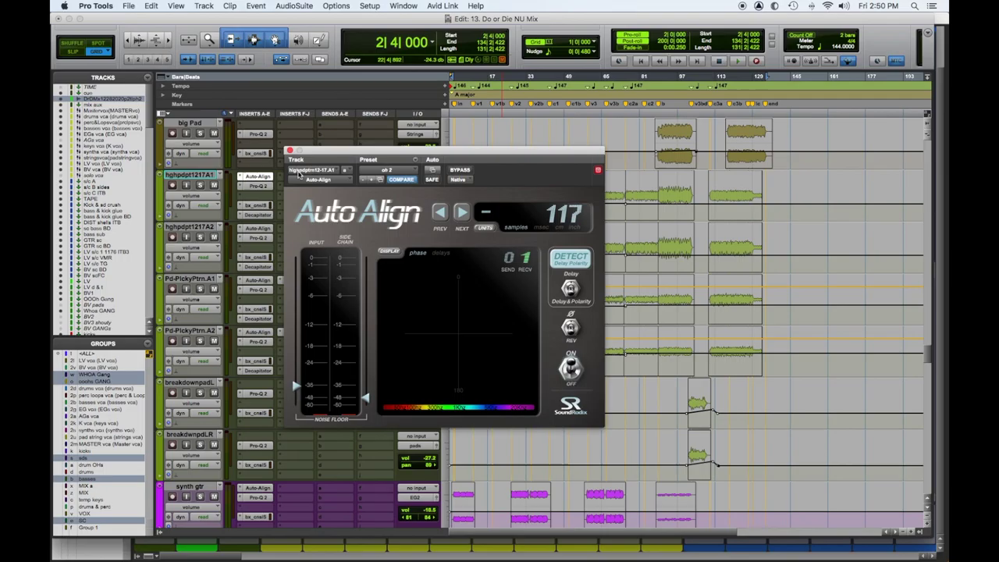
click(289, 149)
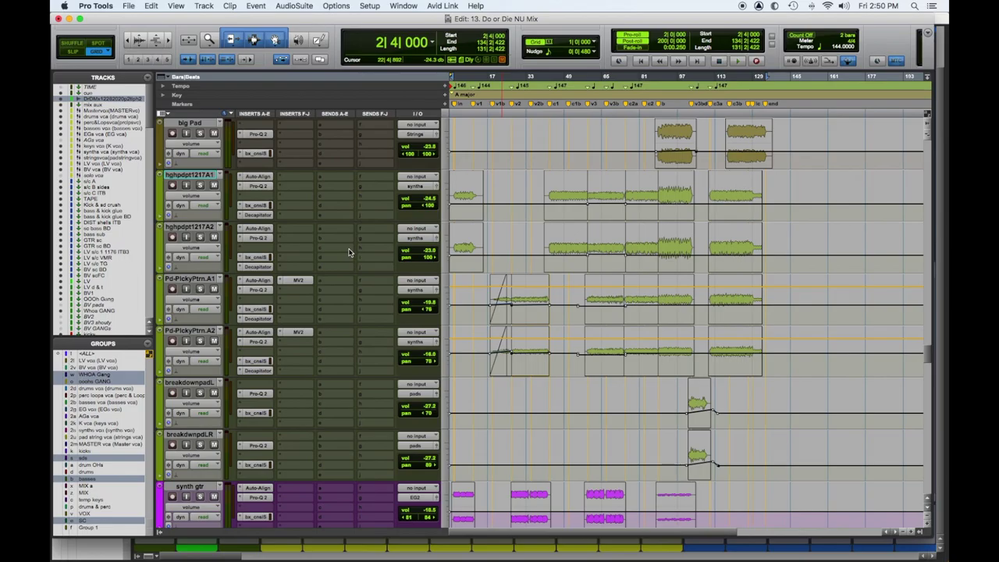
scroll(349, 252, down, 2)
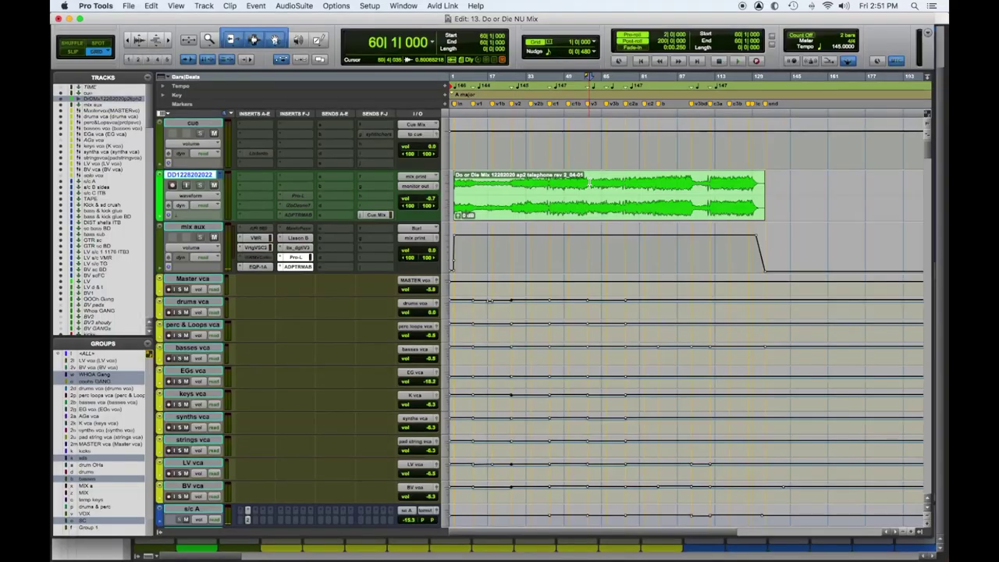
Step: Play the printed mix from bar 60 and from bar 85
key(space)
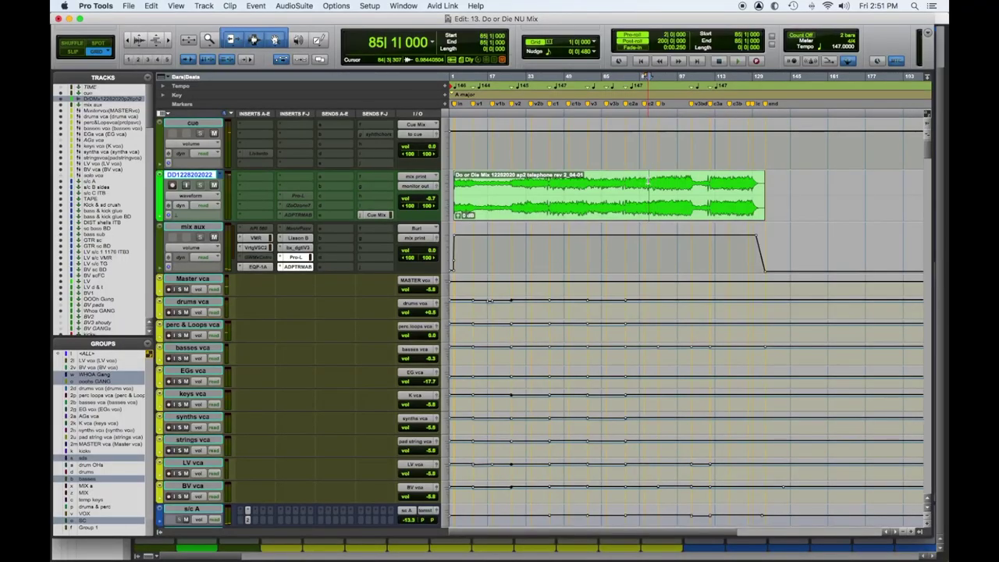
key(space)
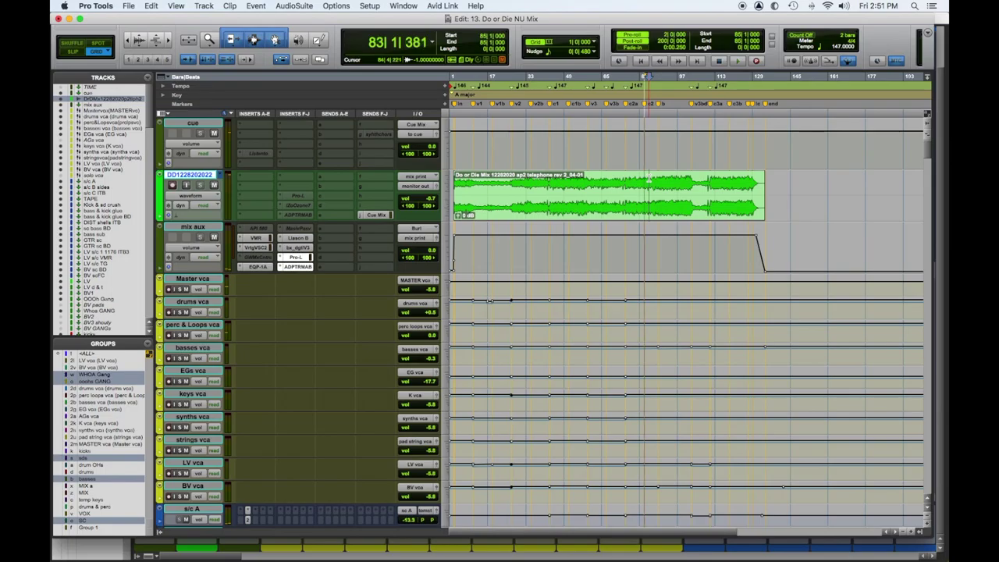